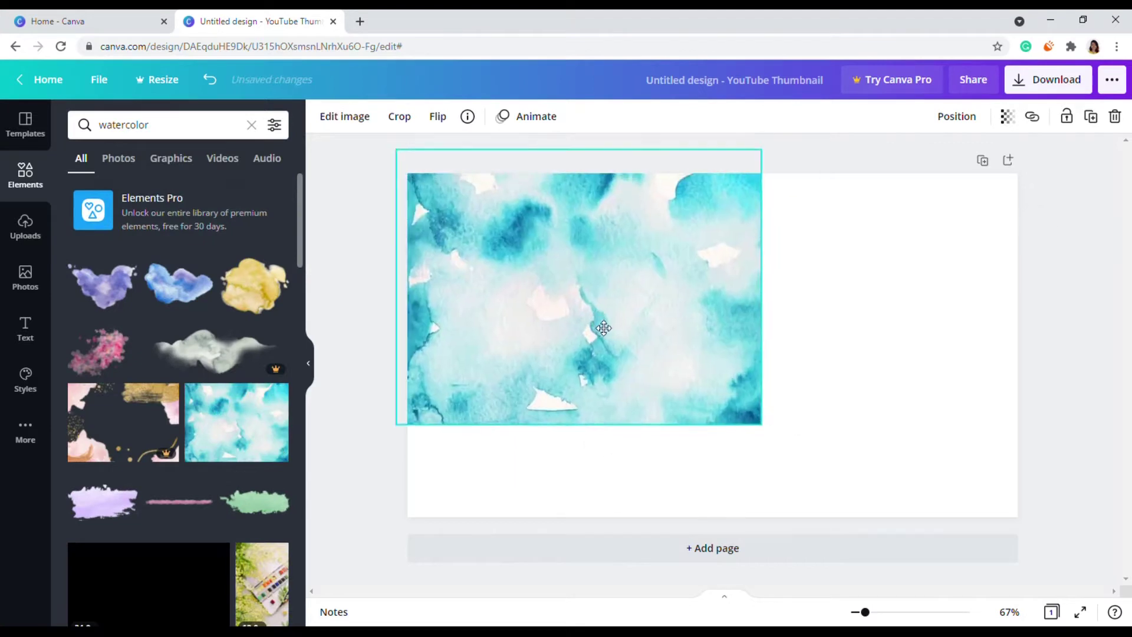
# Enlarge the teal watercolor image to the full page width and lower its opacity to a pale tint
pyautogui.moveTo(773, 309); pyautogui.dragTo(1024, 320)
pyautogui.click(1007, 116)
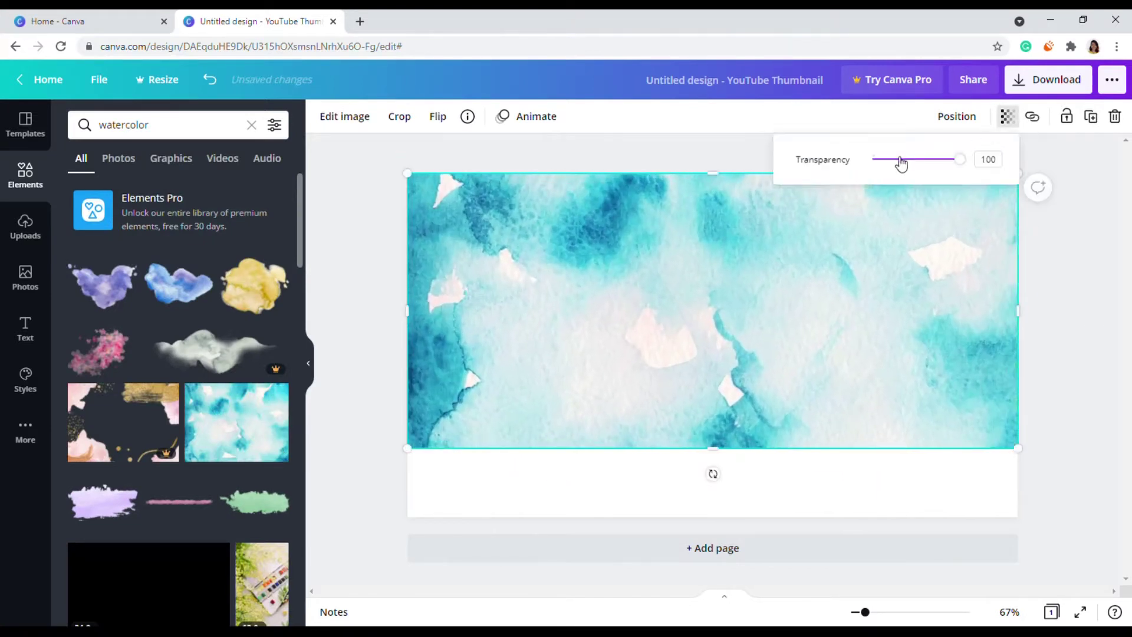
pyautogui.moveTo(955, 158); pyautogui.dragTo(888, 158)
pyautogui.click(1003, 300)
# Search the elements for "stroke" and place the black brush stroke, enlarged to page width, along the design's lower edge
pyautogui.click(89, 125)
pyautogui.write('stroke')
pyautogui.press('Return')
pyautogui.moveTo(111, 287)
pyautogui.mouseDown()
pyautogui.moveTo(596, 407)
pyautogui.moveTo(479, 493)
pyautogui.mouseUp()
pyautogui.moveTo(636, 512)
pyautogui.mouseDown()
pyautogui.moveTo(813, 478)
pyautogui.moveTo(1063, 467)
pyautogui.mouseUp()
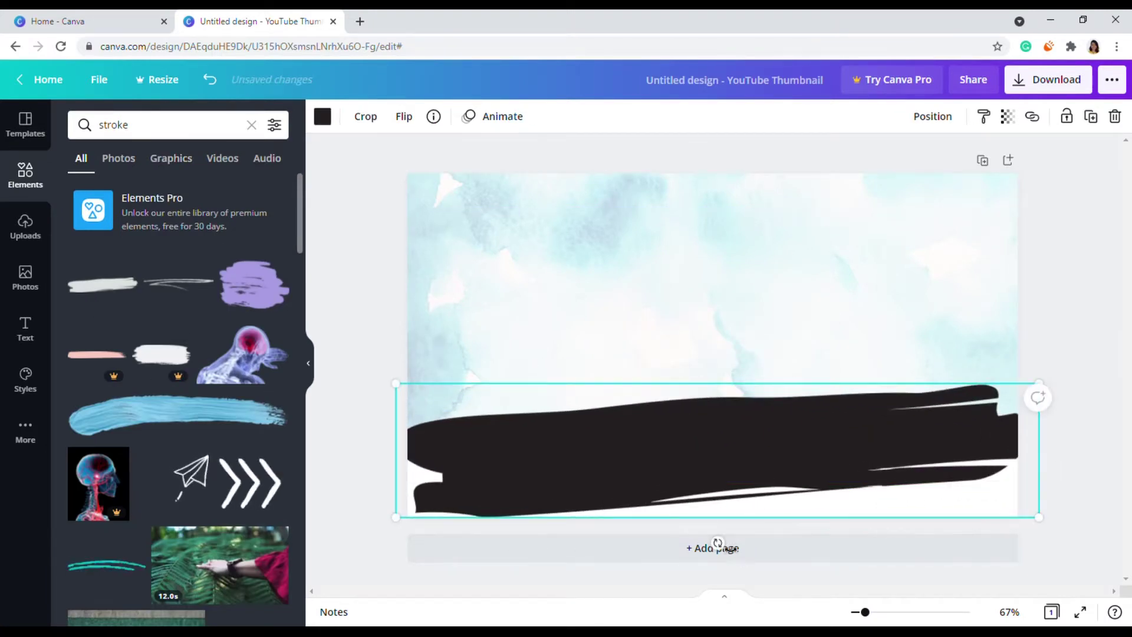
# Rotate the brush stroke slightly clockwise, shift it down the page and recolor it with the palette's sage green
pyautogui.moveTo(715, 541); pyautogui.dragTo(748, 572)
pyautogui.moveTo(767, 472); pyautogui.dragTo(776, 500)
pyautogui.click(324, 118)
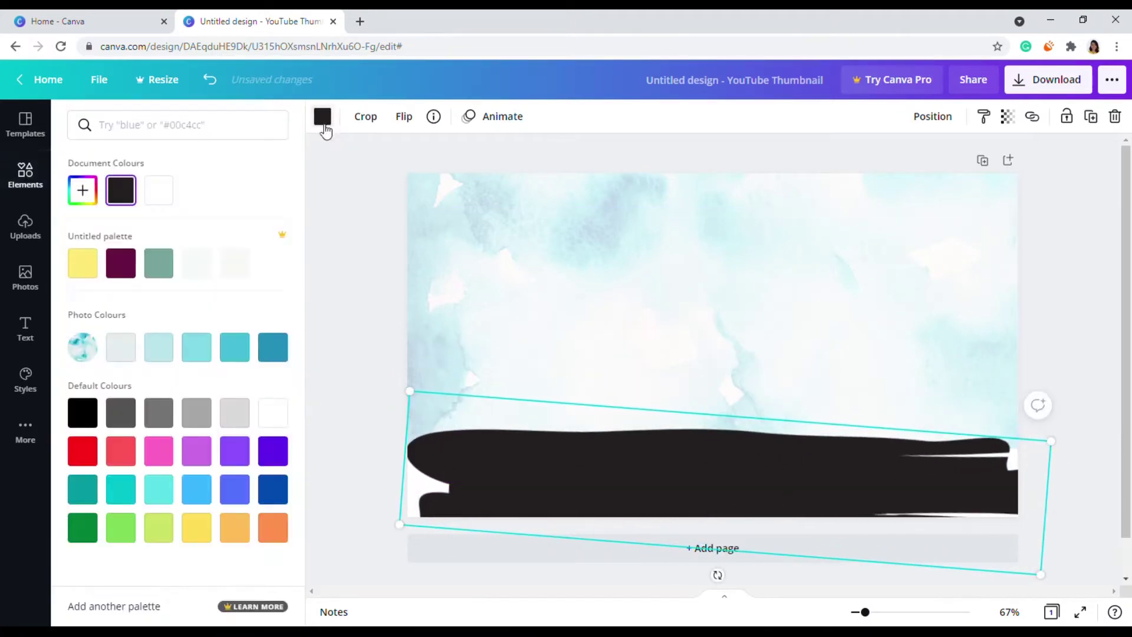
pyautogui.click(176, 266)
pyautogui.click(374, 304)
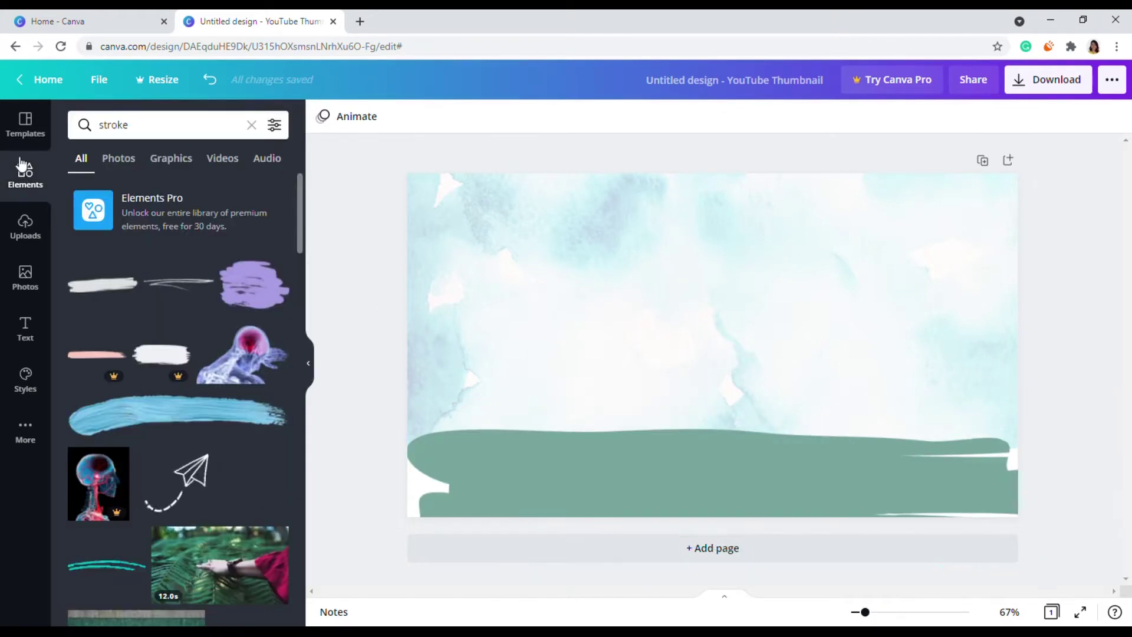
# Add the uploaded girl-with-glasses illustration and scale and position it on the left side of the design
pyautogui.click(26, 227)
pyautogui.click(198, 321)
pyautogui.moveTo(703, 340); pyautogui.dragTo(484, 433)
pyautogui.moveTo(578, 337); pyautogui.dragTo(740, 171)
pyautogui.moveTo(763, 369); pyautogui.dragTo(749, 369)
# Insert the "How to Train Your Puppy" tutorial thumbnail template as page 2 and copy its title text group for page 1
pyautogui.click(26, 124)
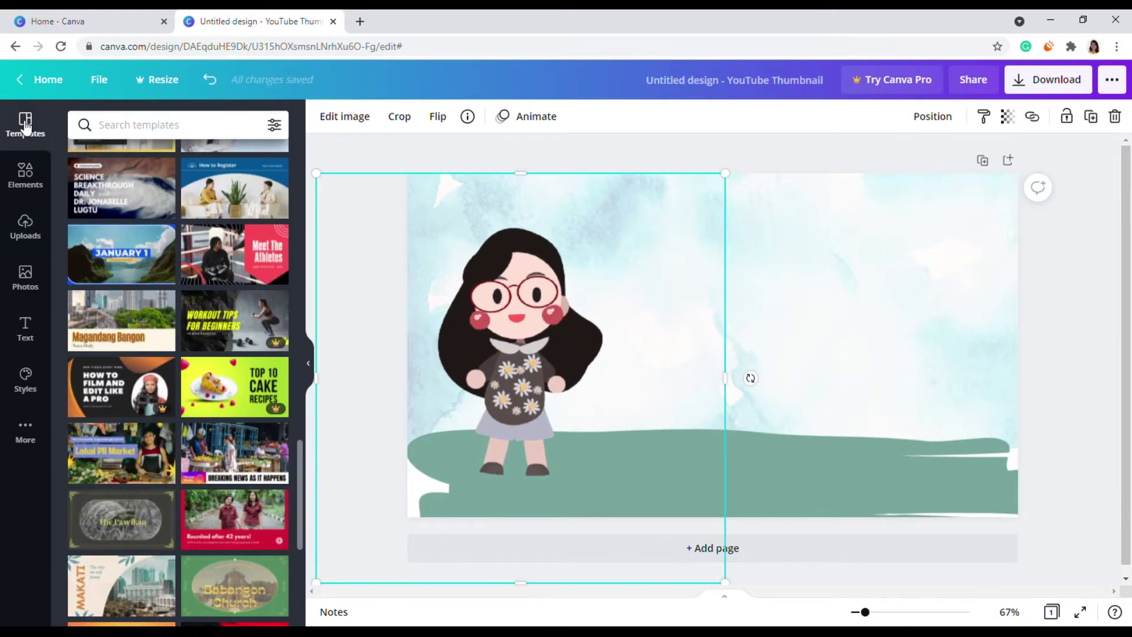
pyautogui.scroll(10, 153, 349)
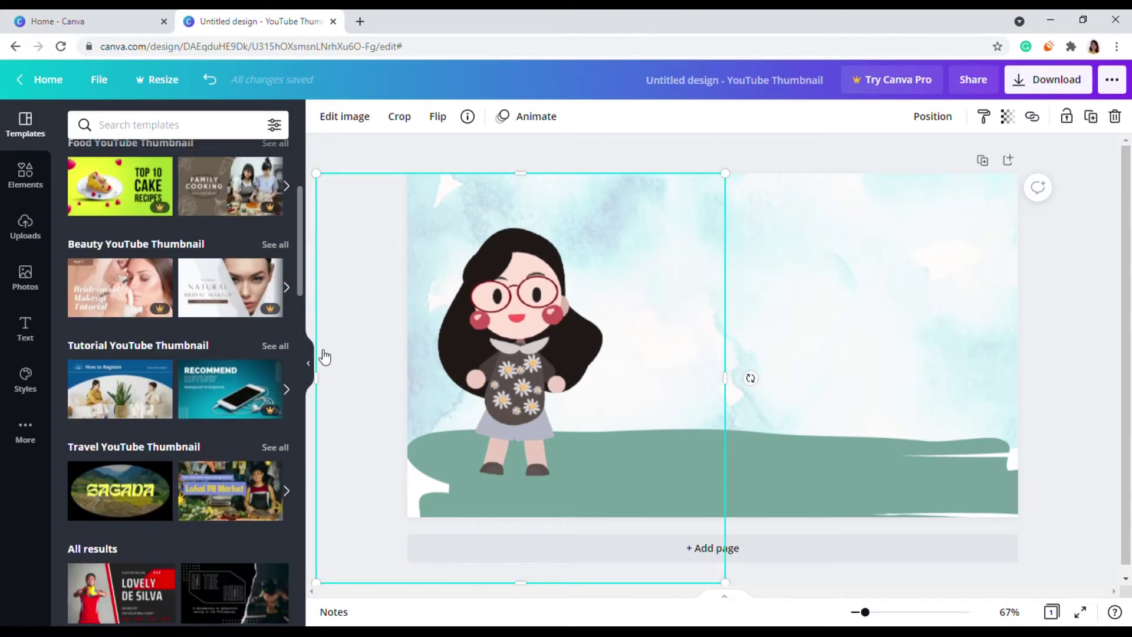
pyautogui.click(272, 348)
pyautogui.scroll(-5, 222, 349)
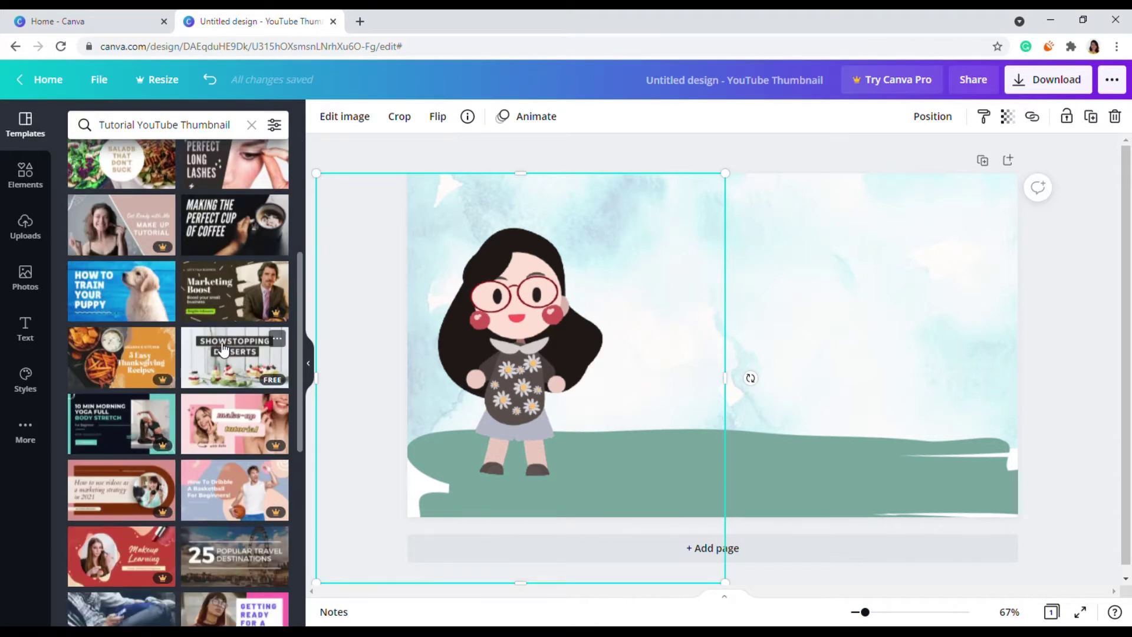
pyautogui.click(99, 295)
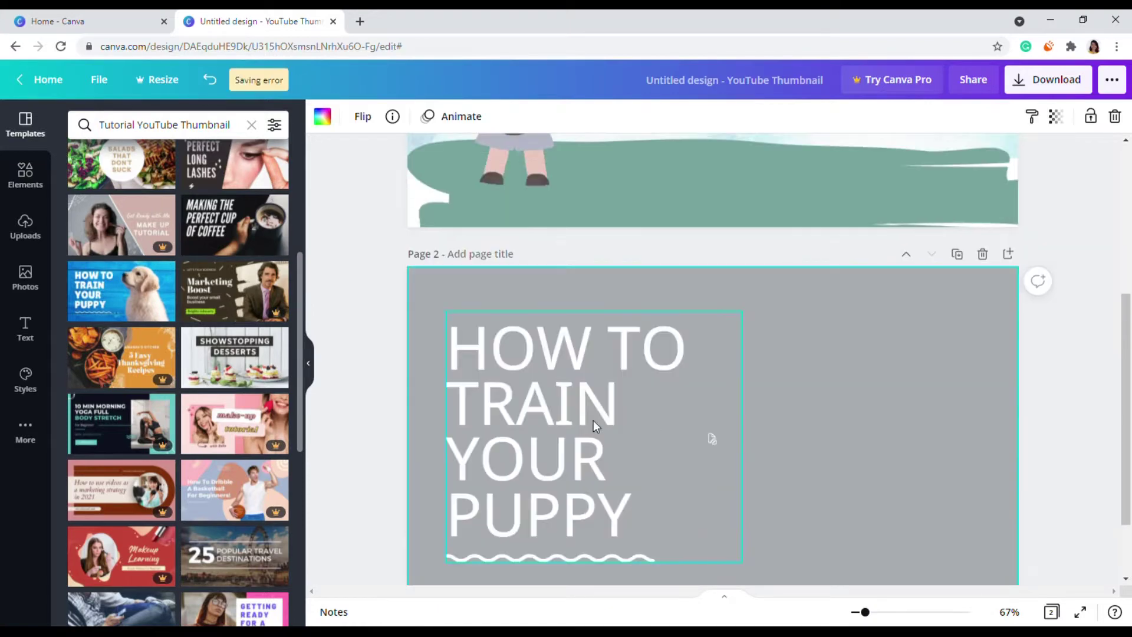
pyautogui.click(561, 377)
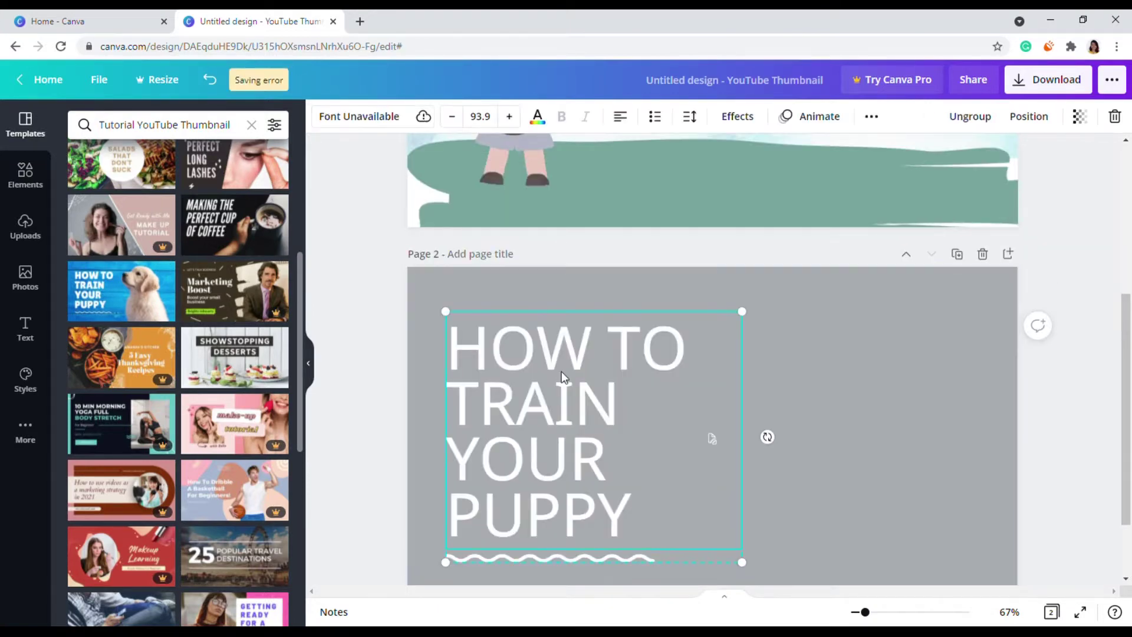
pyautogui.scroll(5, 818, 306)
pyautogui.click(747, 300)
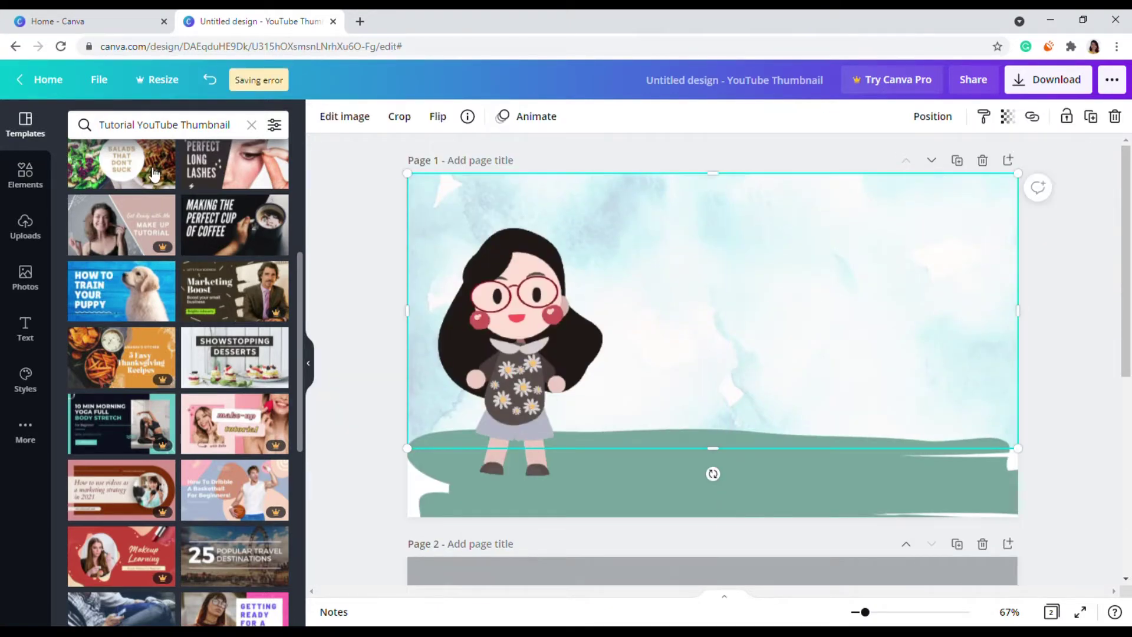
# Search the elements for "blob" and try the pink rounded shape on page 1, removing it again
pyautogui.click(25, 173)
pyautogui.write('blob')
pyautogui.press('Return')
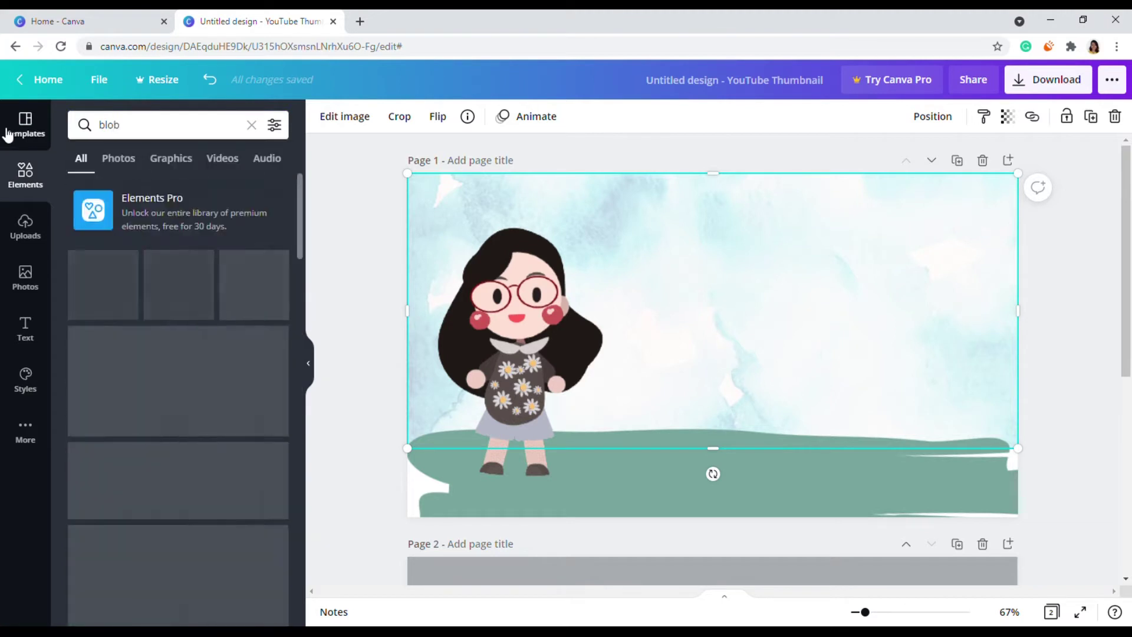
pyautogui.click(178, 286)
pyautogui.press('Delete')
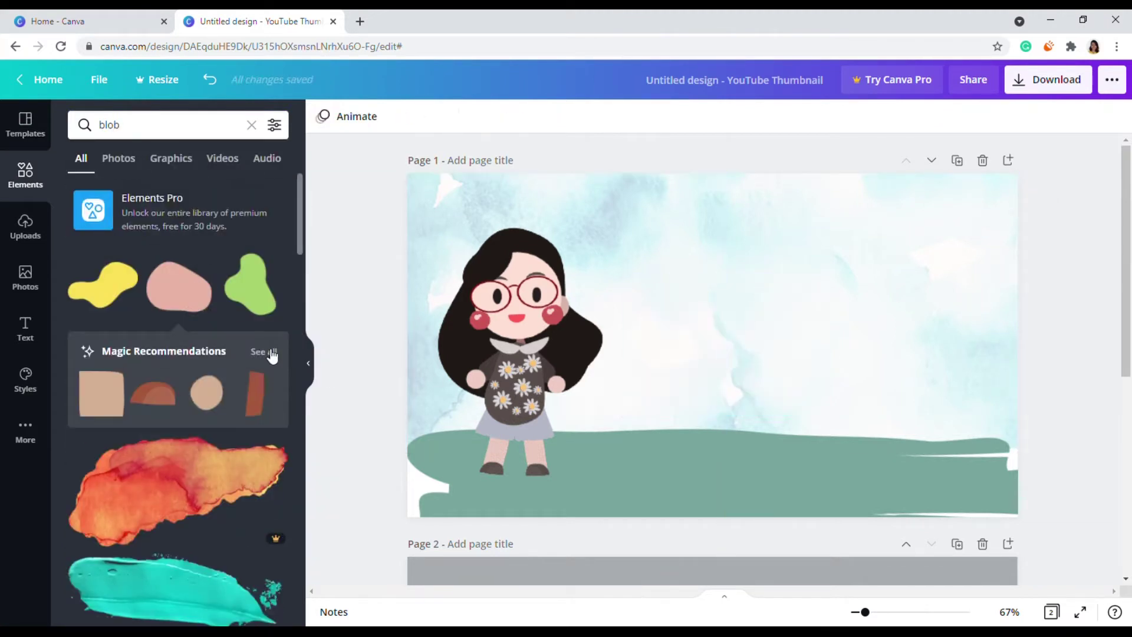
# Add the orange half-bowl shape from the pink blob's full recommendations and send it behind the title text
pyautogui.click(266, 351)
pyautogui.scroll(-3, 266, 353)
pyautogui.click(265, 352)
pyautogui.click(323, 116)
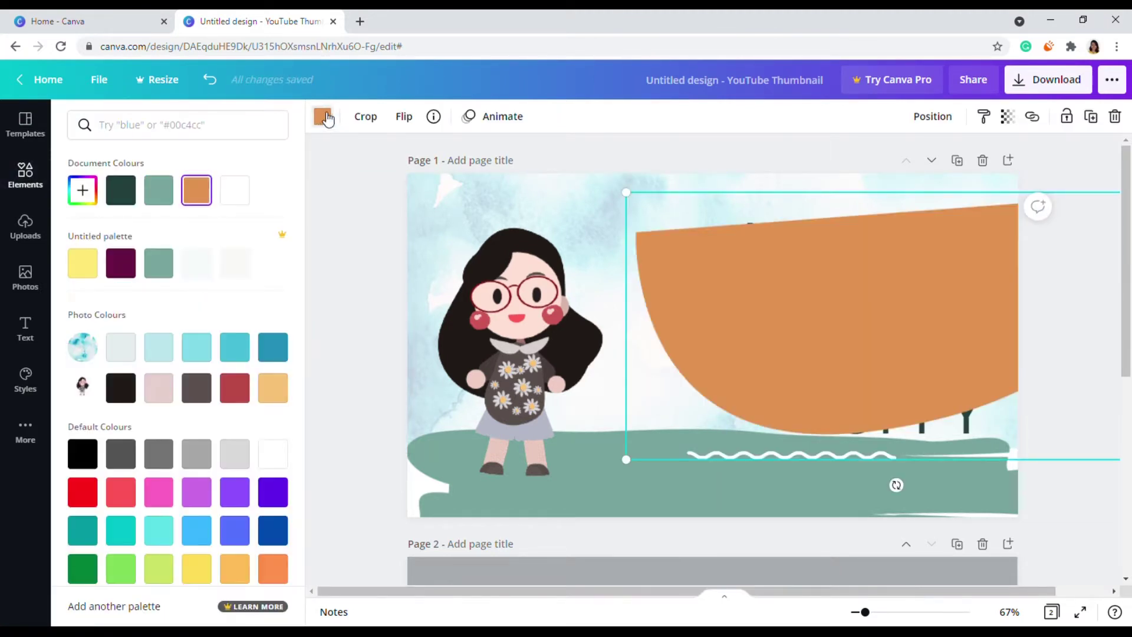
pyautogui.click(919, 121)
pyautogui.click(867, 157)
# Recolor the title's HOW TO line to a light off-white
pyautogui.tripleClick(896, 253)
pyautogui.click(538, 117)
pyautogui.click(372, 237)
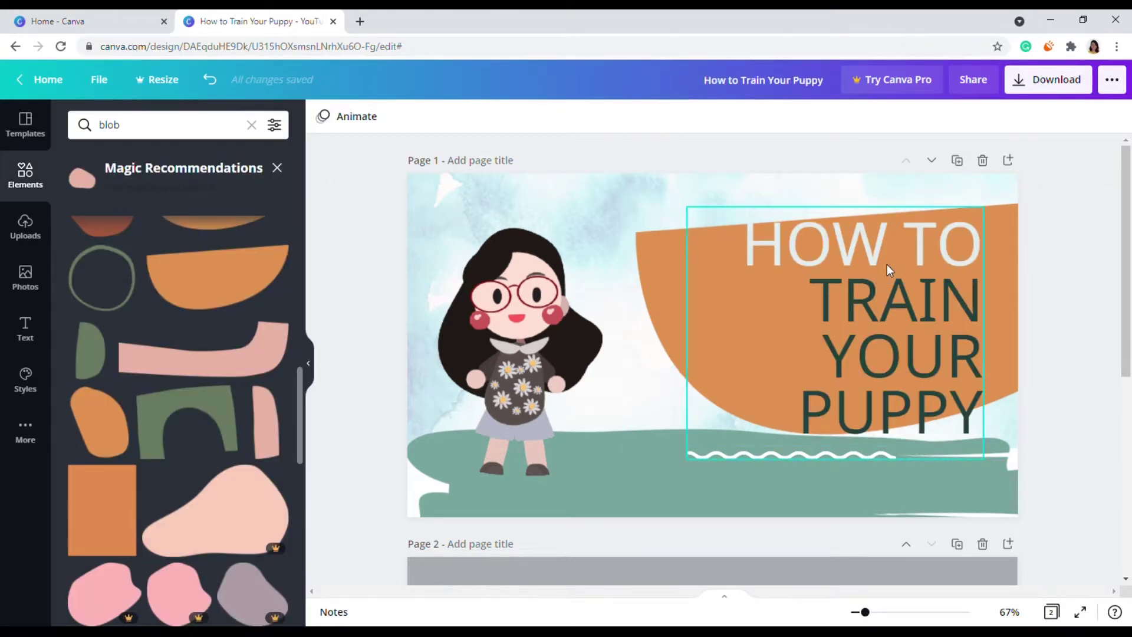
# Replace the title text with "MAKE EASY YOUTUBE THUMBNAIL" and shrink its text group slightly
pyautogui.doubleClick(887, 264)
pyautogui.moveTo(810, 298); pyautogui.dragTo(978, 307)
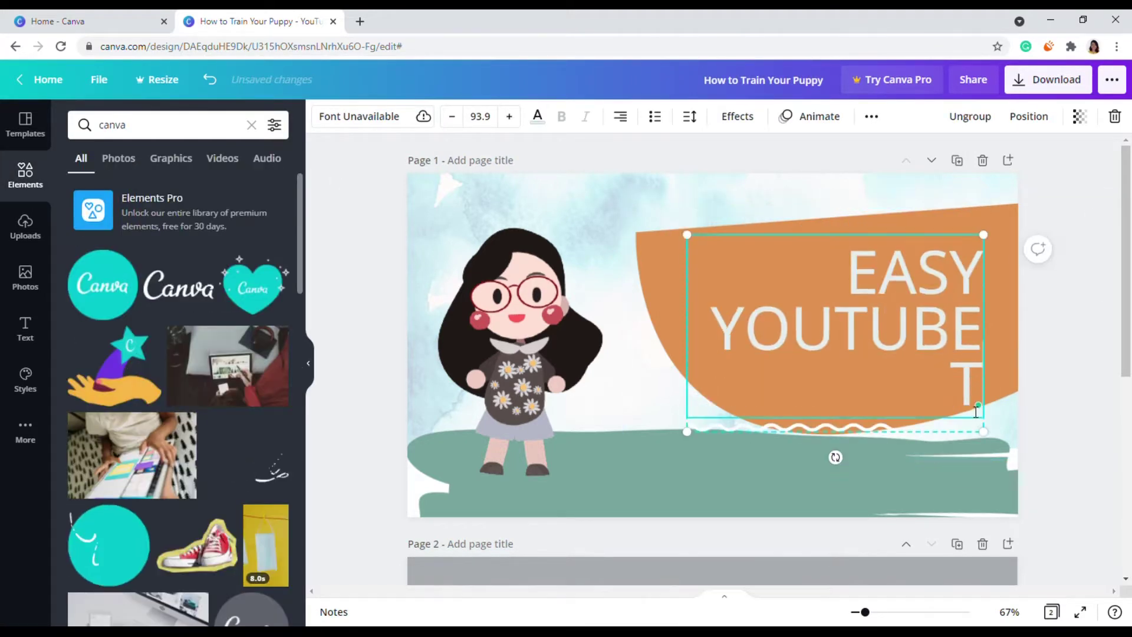
pyautogui.write('THUMBNAIL')
pyautogui.moveTo(687, 458); pyautogui.dragTo(707, 442)
pyautogui.write('MAKE')
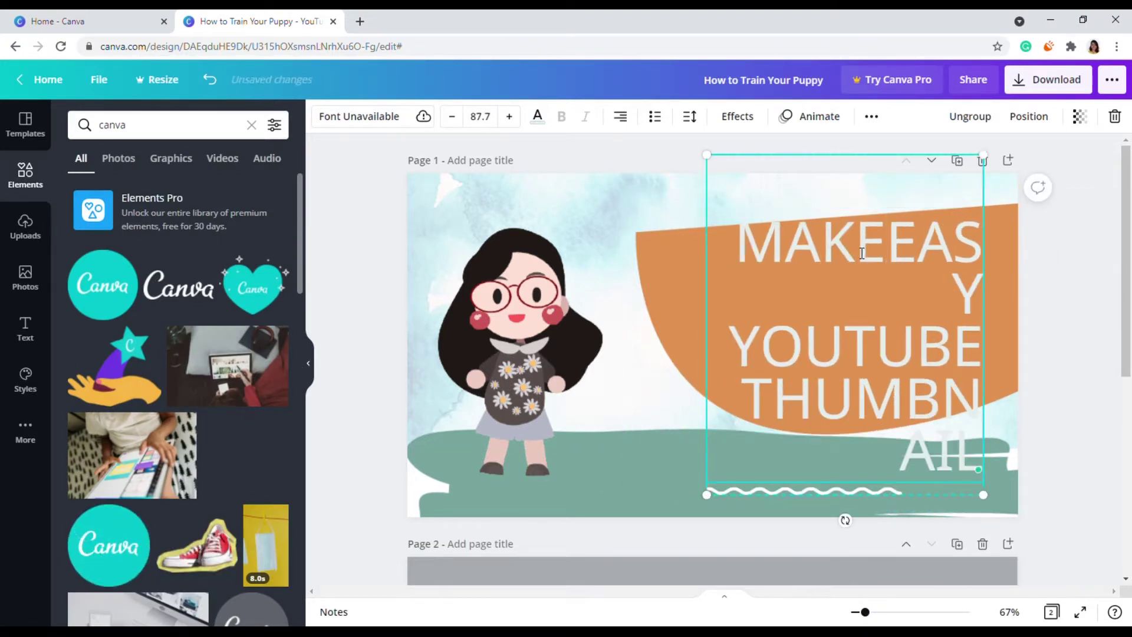
# Reduce the whole title to size 80, scale it down to 77.2 and ungroup it from the wavy line
pyautogui.hotkey('ctrl', 'a')
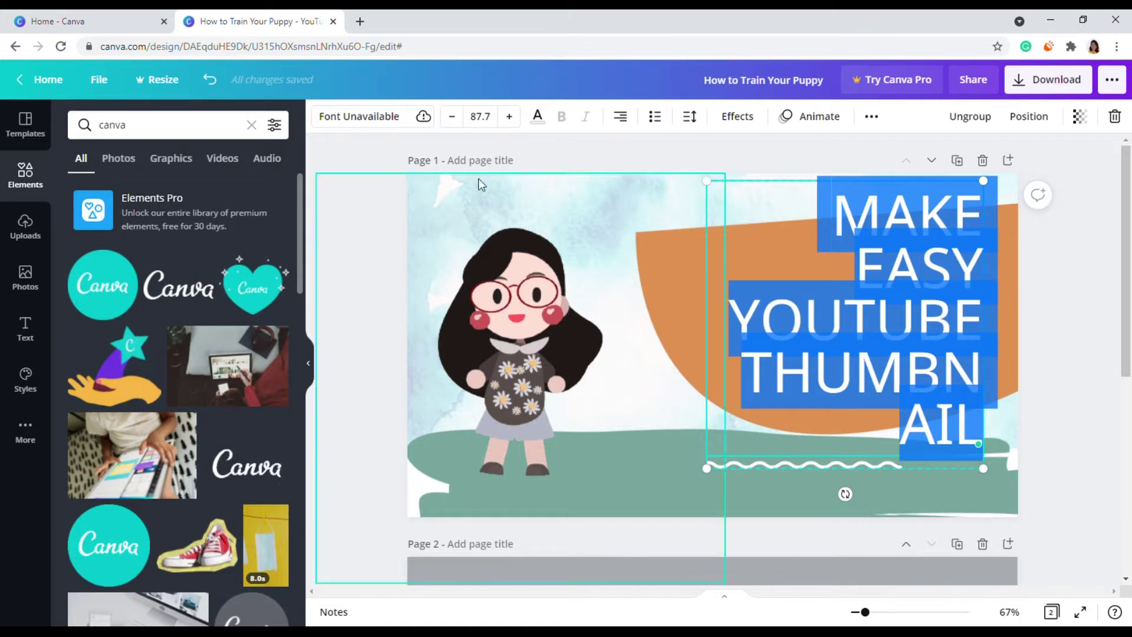
pyautogui.click(479, 116)
pyautogui.write('80')
pyautogui.press('Return')
pyautogui.moveTo(706, 192); pyautogui.dragTo(716, 201)
pyautogui.click(977, 121)
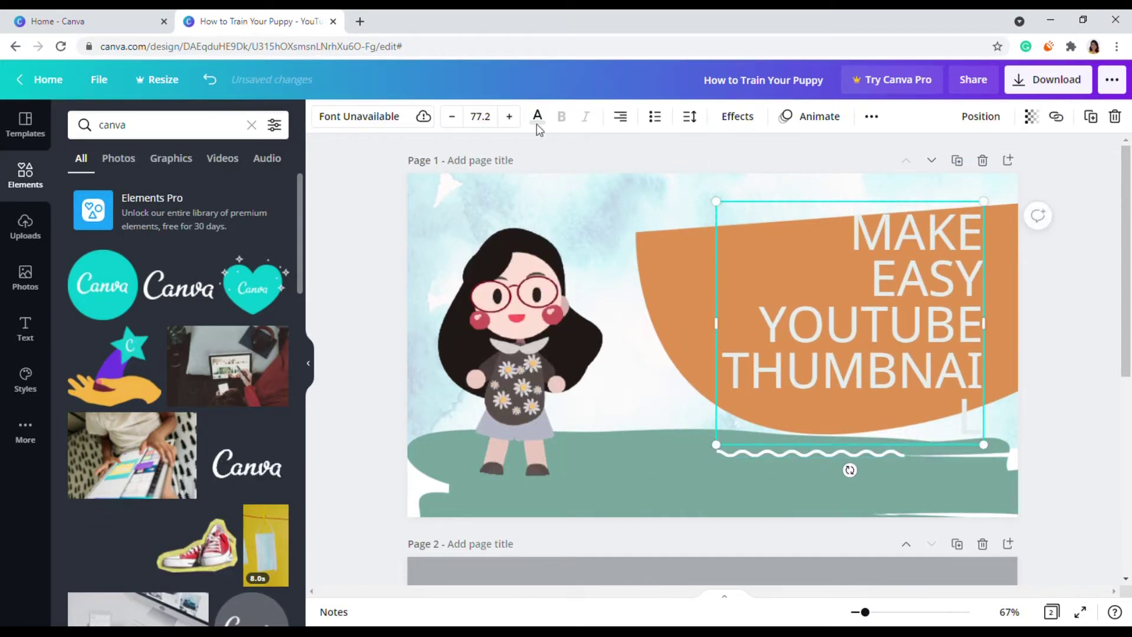
# Widen the title box so THUMBNAIL fits on one line and insert the word THIS after MAKE
pyautogui.moveTo(716, 331)
pyautogui.mouseDown()
pyautogui.moveTo(683, 331)
pyautogui.moveTo(705, 332)
pyautogui.moveTo(695, 333)
pyautogui.mouseUp()
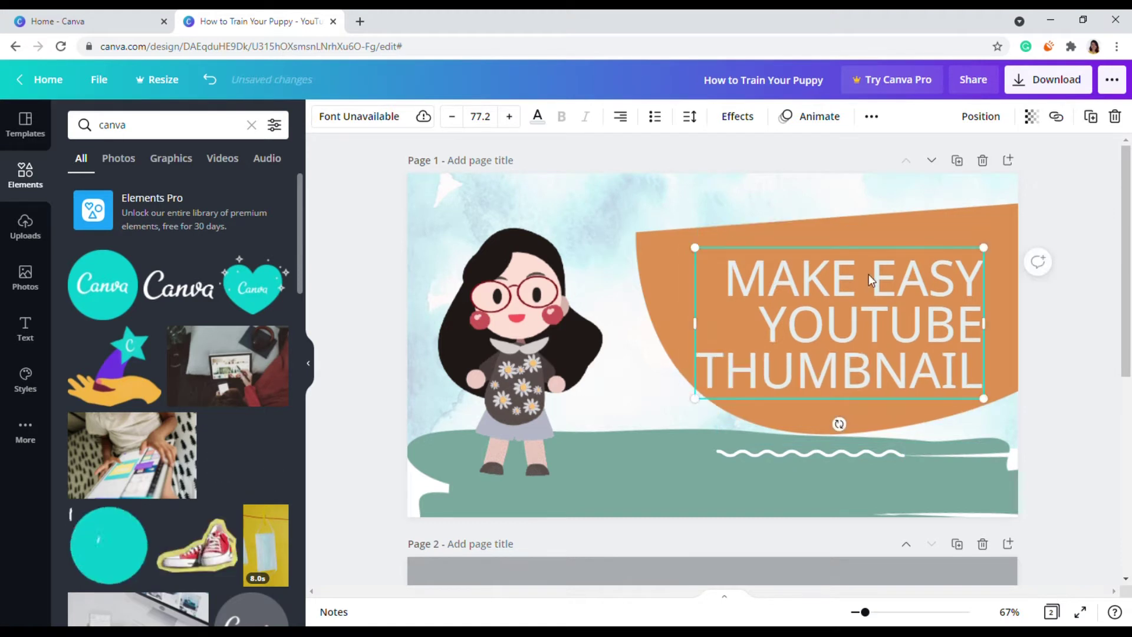
pyautogui.click(877, 283)
pyautogui.write('THIS')
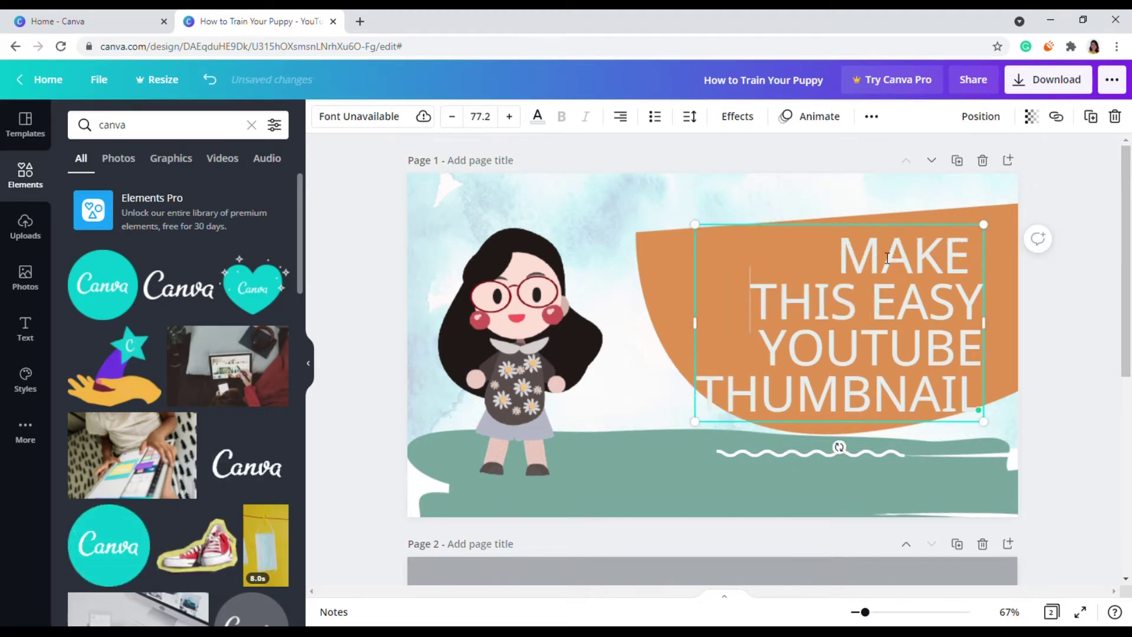
# Nudge the orange shape and the title text upward and shift the wavy line slightly to the right beneath them
pyautogui.click(1018, 316)
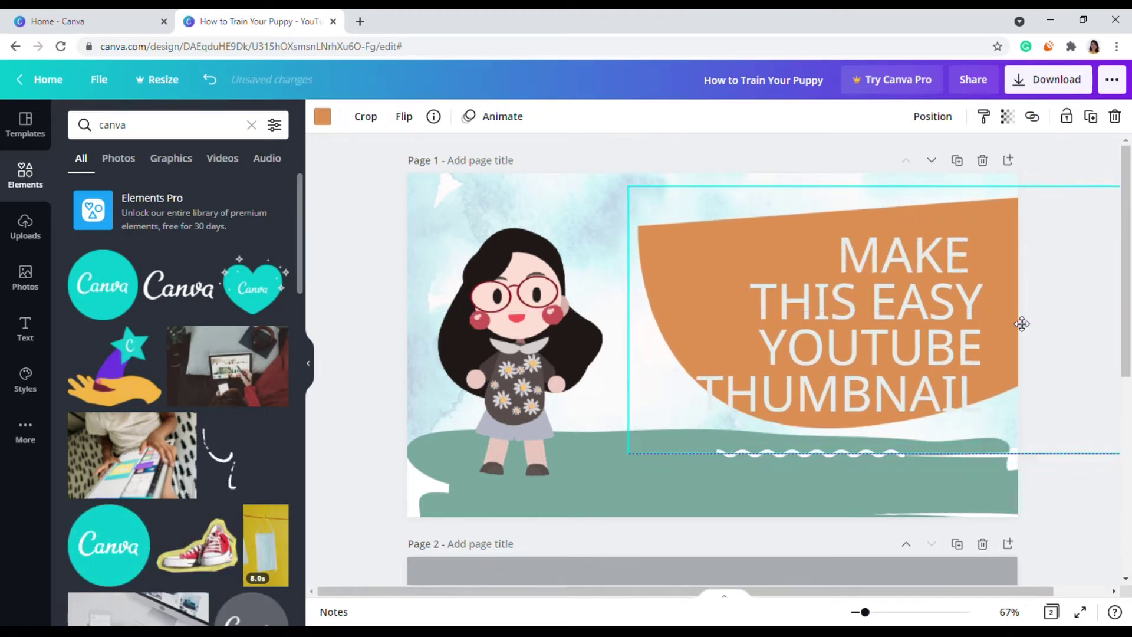
pyautogui.moveTo(924, 344); pyautogui.dragTo(933, 323)
pyautogui.click(1068, 324)
pyautogui.moveTo(826, 462)
pyautogui.mouseDown()
pyautogui.moveTo(925, 462)
pyautogui.moveTo(899, 454)
pyautogui.mouseUp()
pyautogui.moveTo(918, 354); pyautogui.dragTo(909, 363)
pyautogui.click(362, 195)
# Try the round teal Canva logo and the white Canva script logo beside the title, deleting both
pyautogui.moveTo(103, 286); pyautogui.dragTo(710, 348)
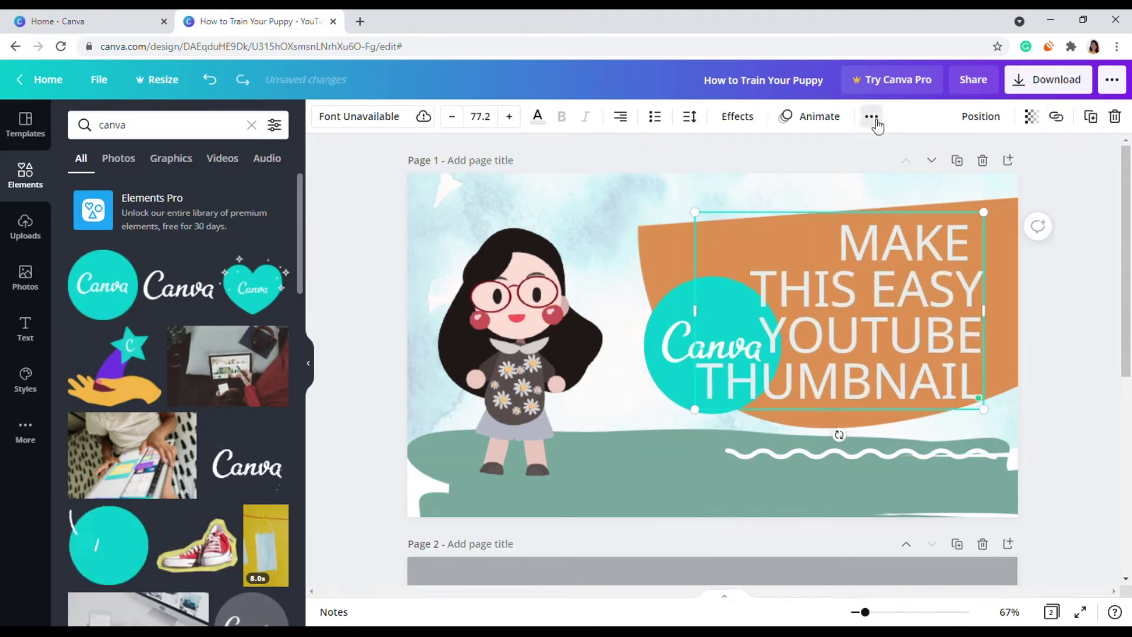
pyautogui.scroll(-3, 177, 383)
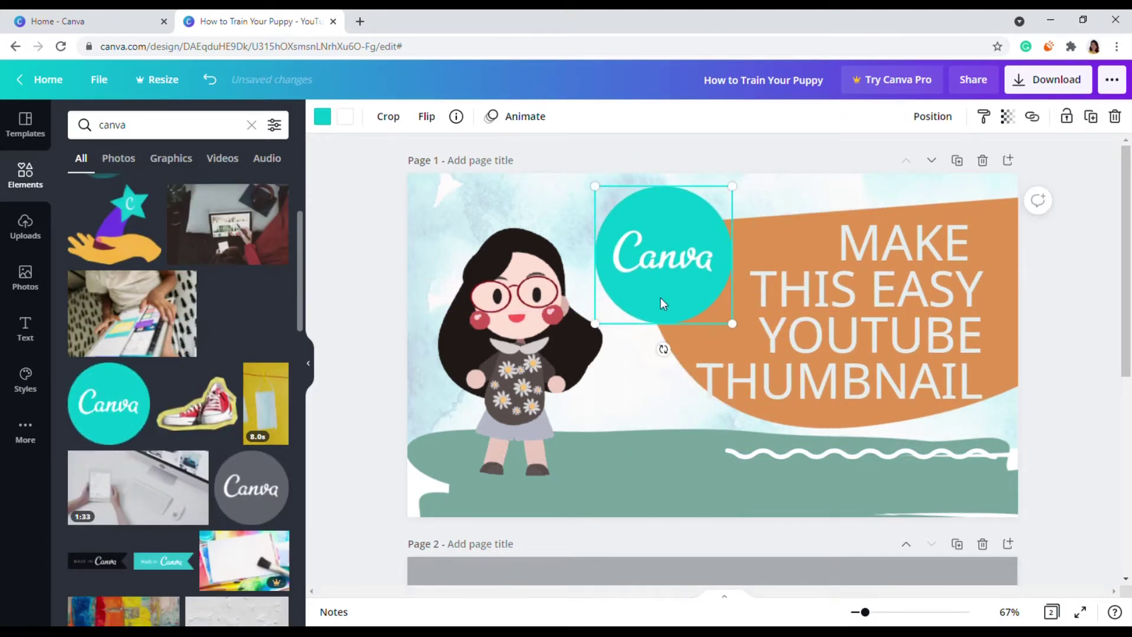
pyautogui.press('Delete')
pyautogui.moveTo(242, 321); pyautogui.dragTo(707, 309)
pyautogui.press('Delete')
# Add the black "Made in Canva" ribbon, shrink it and position it above the title text
pyautogui.moveTo(98, 560); pyautogui.dragTo(649, 232)
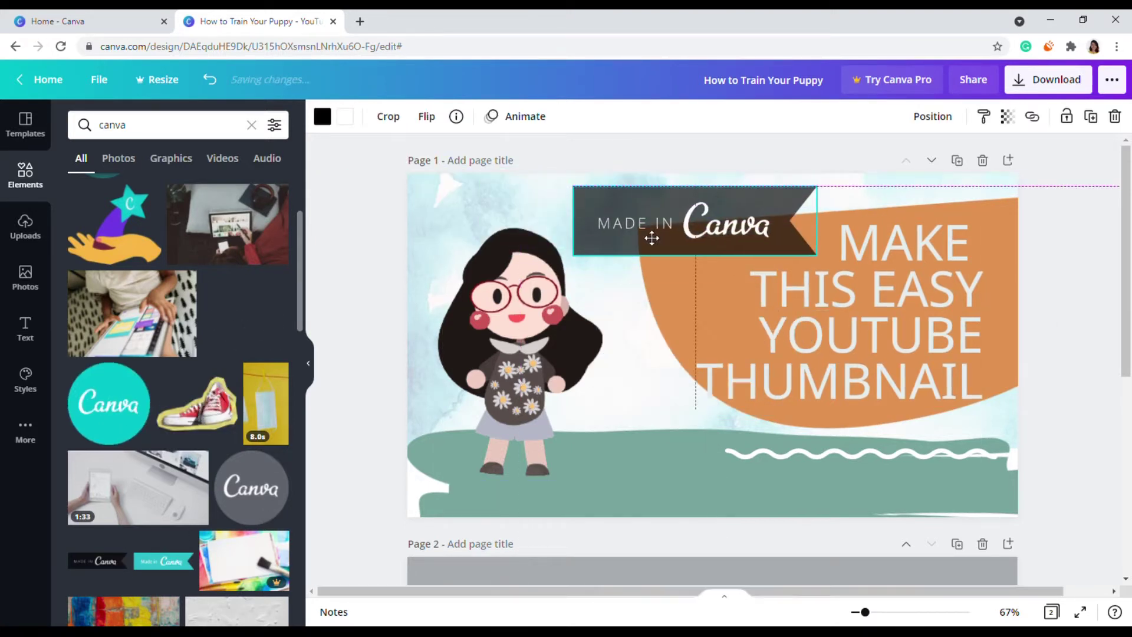
pyautogui.moveTo(813, 189); pyautogui.dragTo(778, 208)
pyautogui.moveTo(696, 244); pyautogui.dragTo(666, 236)
pyautogui.click(1099, 359)
pyautogui.click(659, 236)
# Set the title font to Hussar Bold and widen the text box until THUMBNAIL fits on one line
pyautogui.click(20, 133)
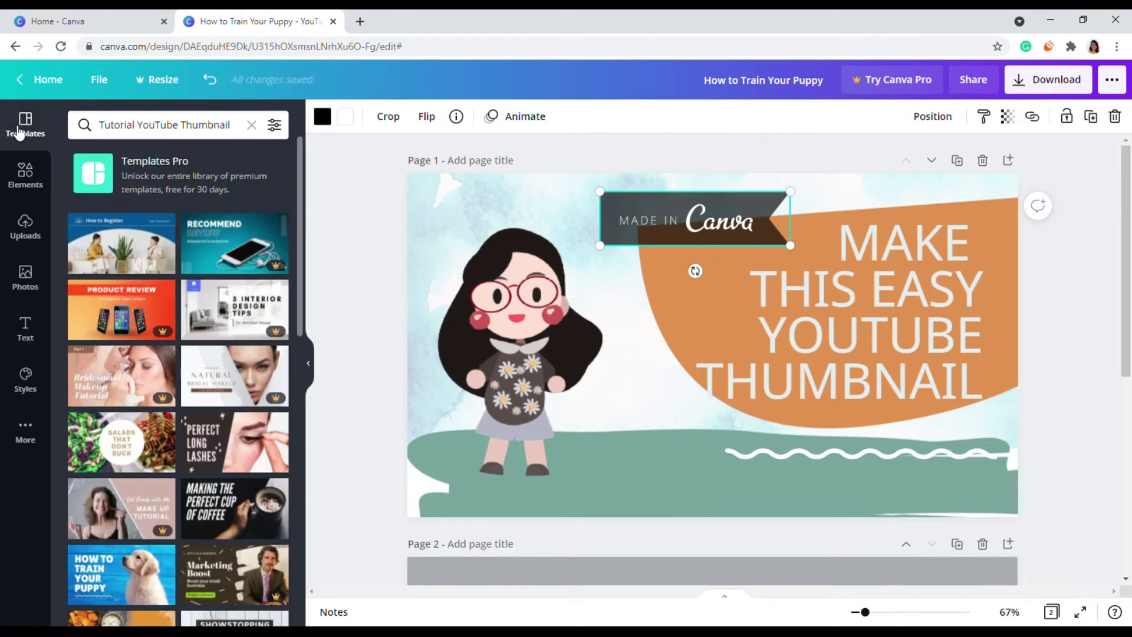
pyautogui.click(876, 335)
pyautogui.click(532, 114)
pyautogui.click(436, 117)
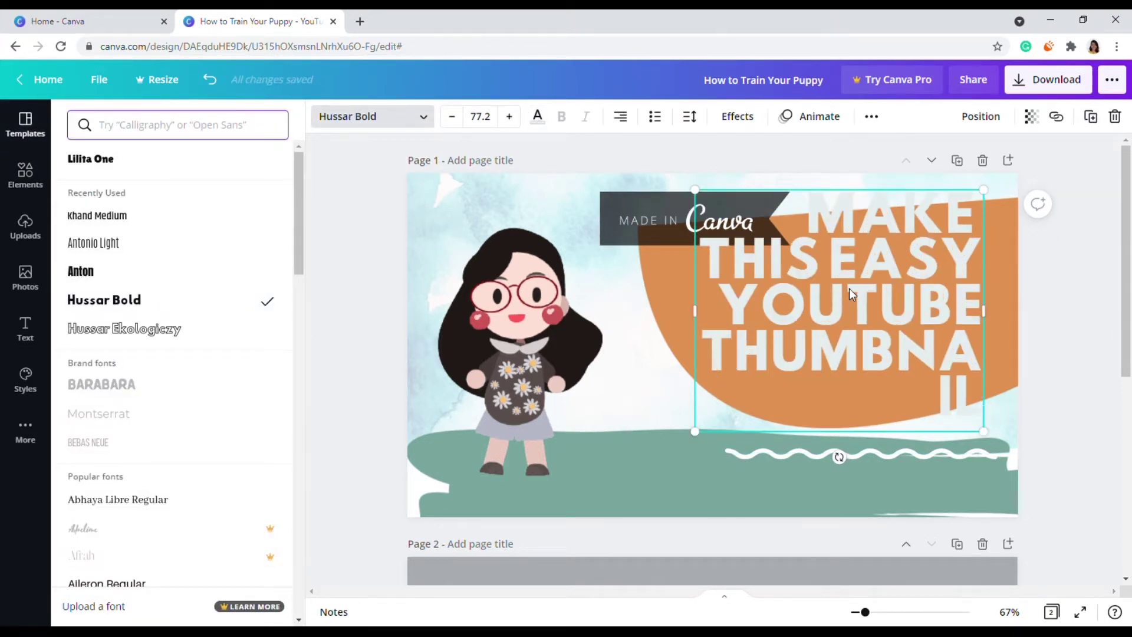
pyautogui.moveTo(695, 325); pyautogui.dragTo(648, 327)
# Enlarge the orange shape toward its lower left and shift the wavy line left beneath it
pyautogui.click(1005, 315)
pyautogui.moveTo(626, 455); pyautogui.dragTo(589, 499)
pyautogui.moveTo(909, 455); pyautogui.dragTo(881, 464)
# Increase the title text's line spacing slightly
pyautogui.click(881, 407)
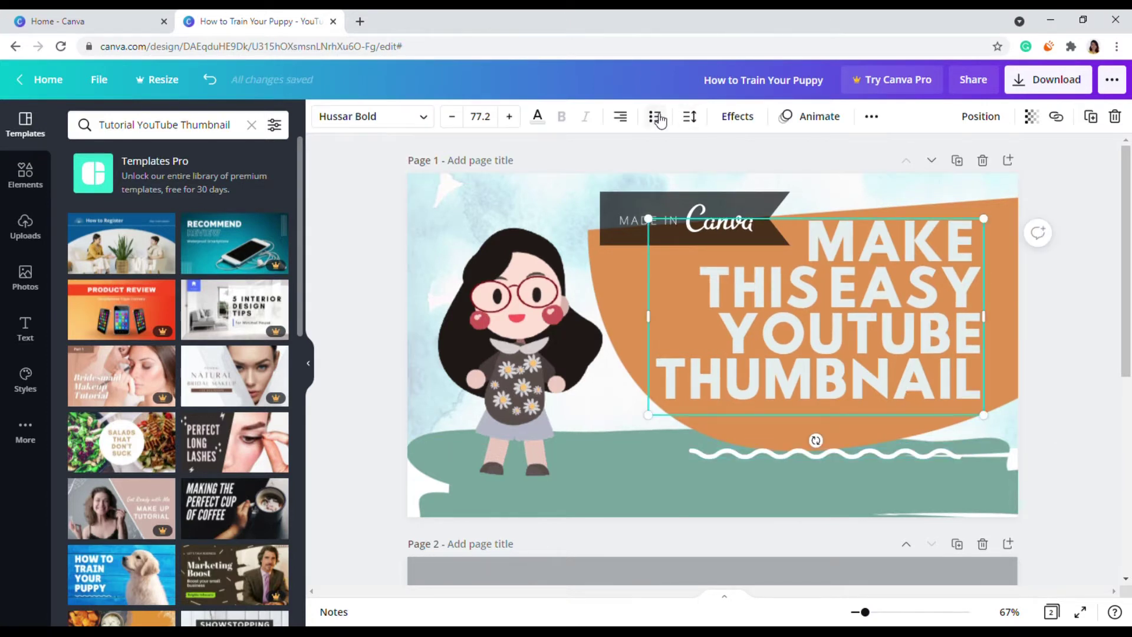
pyautogui.click(689, 116)
pyautogui.moveTo(805, 195); pyautogui.dragTo(807, 199)
pyautogui.click(1077, 324)
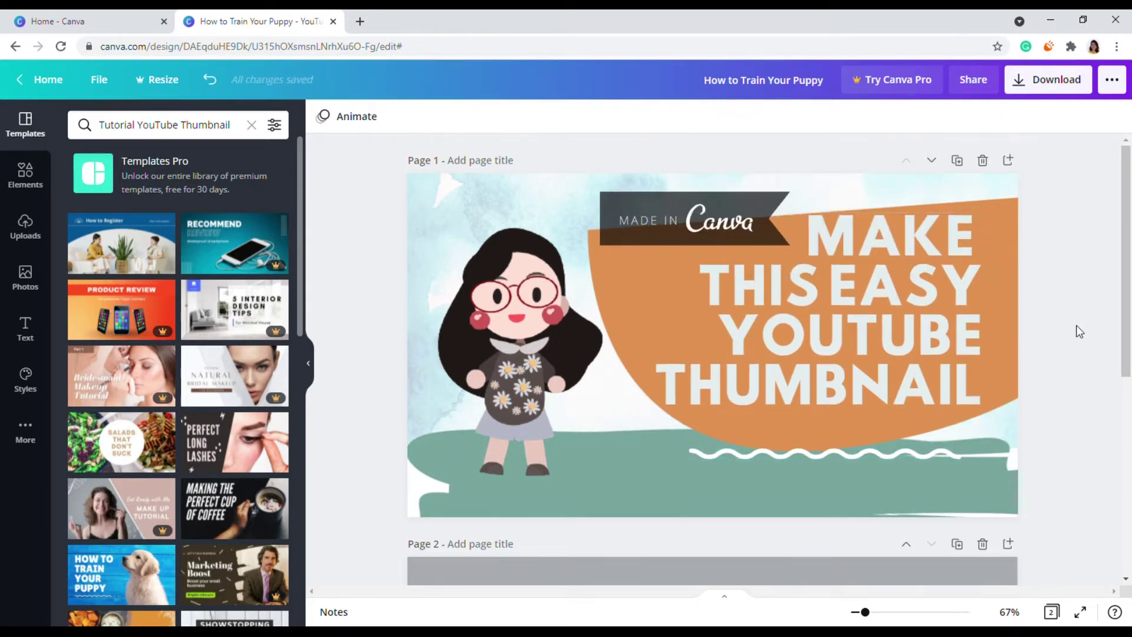
# Recolor the word YOUTUBE in the title dark grey
pyautogui.click(895, 339)
pyautogui.moveTo(718, 341); pyautogui.dragTo(967, 341)
pyautogui.click(1070, 384)
# Delete the word THUMBNAIL from the main title text
pyautogui.click(675, 398)
pyautogui.moveTo(664, 400); pyautogui.dragTo(982, 401)
pyautogui.press('BackSpace')
pyautogui.press('BackSpace')
pyautogui.moveTo(919, 345); pyautogui.dragTo(874, 419)
pyautogui.click(1035, 377)
# Duplicate the title text and turn the copy into a separate THUMBNAIL line directly below YOUTUBE
pyautogui.click(899, 349)
pyautogui.hotkey('ctrl', 'd')
pyautogui.doubleClick(863, 392)
pyautogui.write('THUMBNAIL')
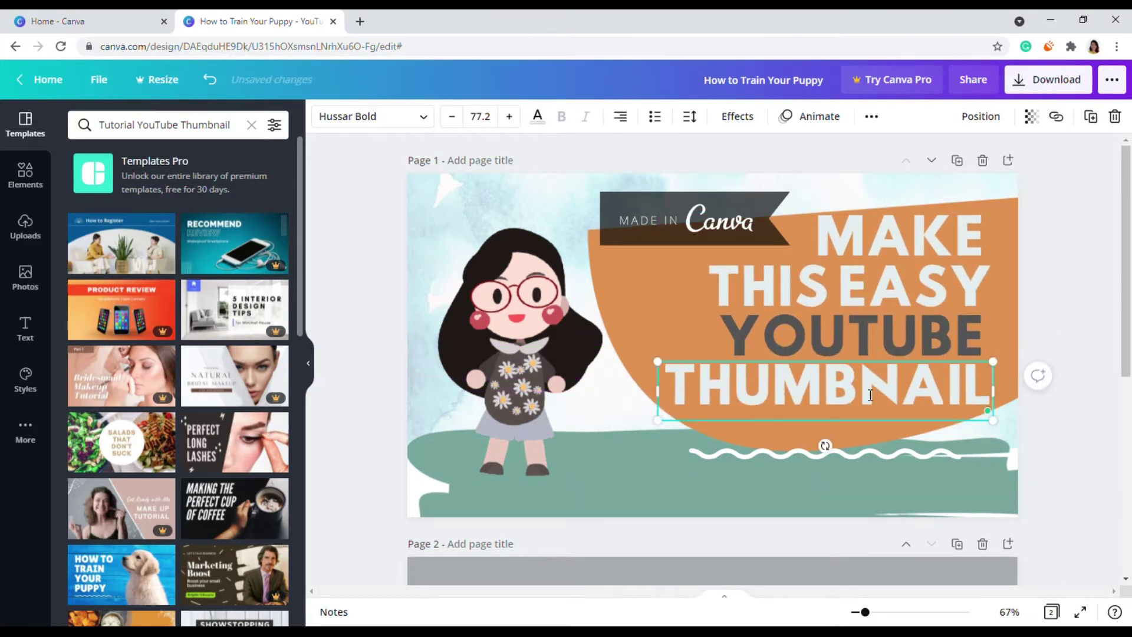
# Set the font of the THUMBNAIL line to the outlined Hussar Ekologiczy
pyautogui.click(371, 116)
pyautogui.write('hussa')
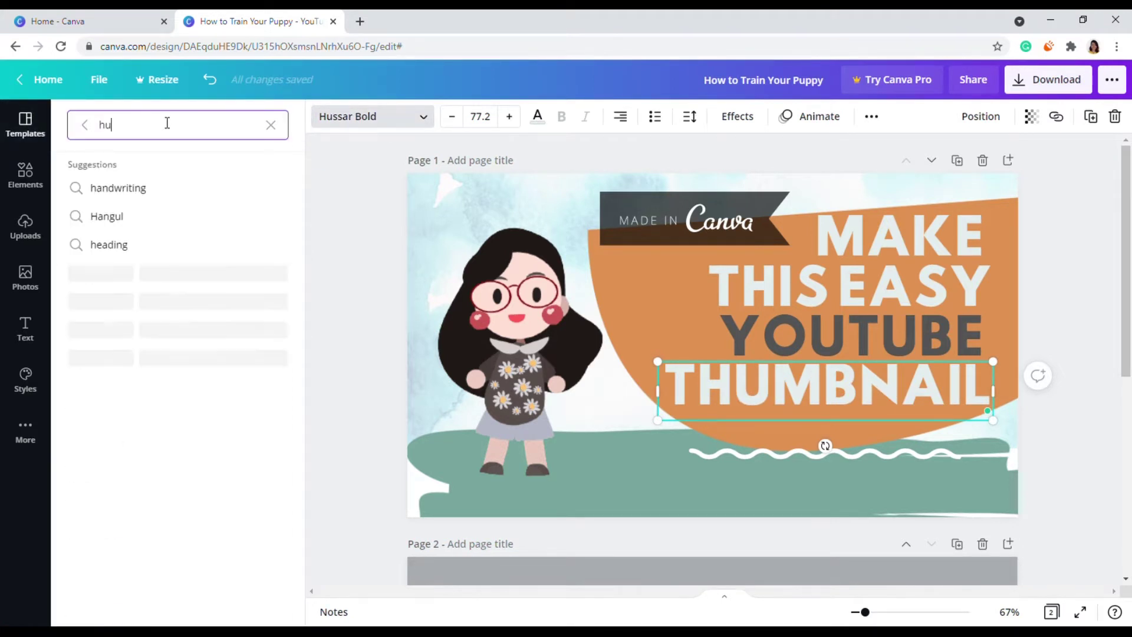
pyautogui.click(155, 215)
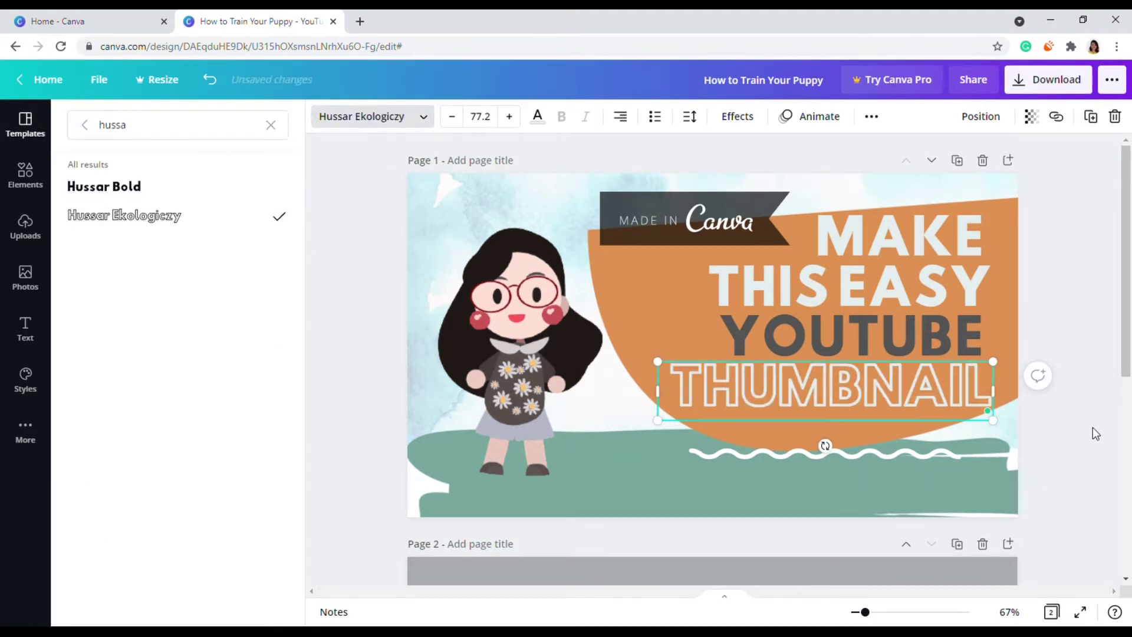
pyautogui.click(1091, 427)
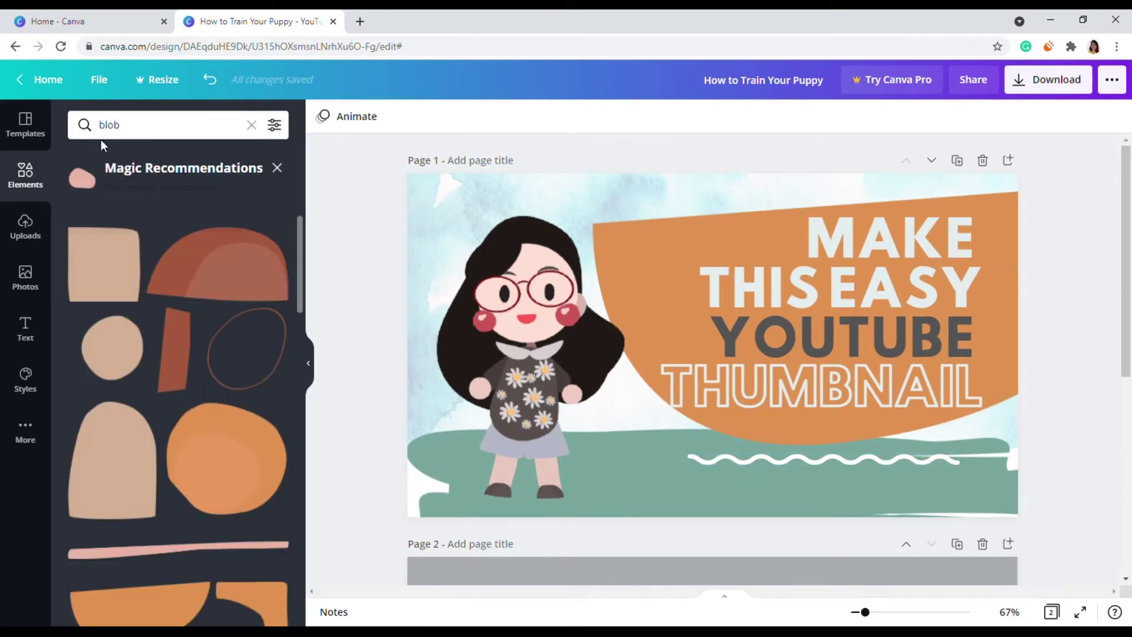
# Search the elements for "canva" and place the teal Canva pencil between the girl and the title
pyautogui.click(251, 124)
pyautogui.write('canva')
pyautogui.press('Return')
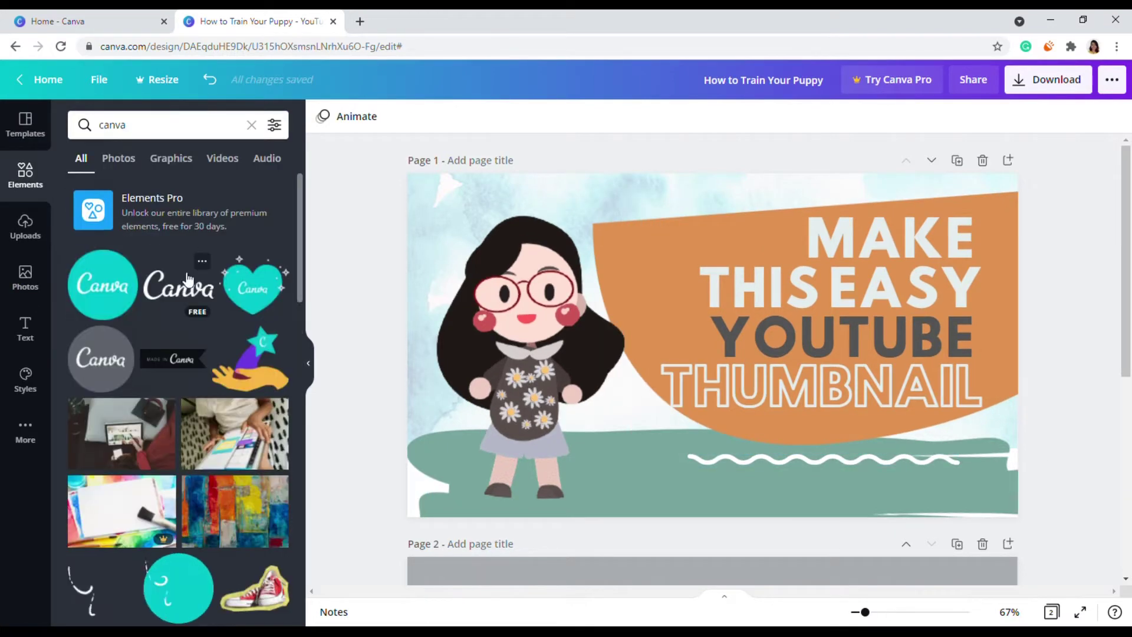
pyautogui.scroll(-7, 187, 277)
pyautogui.moveTo(99, 406)
pyautogui.mouseDown()
pyautogui.moveTo(707, 366)
pyautogui.moveTo(643, 383)
pyautogui.mouseUp()
# Tilt the teal pencil clockwise, move its tip to the girl's hand and enlarge it to about her height
pyautogui.moveTo(639, 507); pyautogui.dragTo(606, 481)
pyautogui.moveTo(638, 409); pyautogui.dragTo(616, 375)
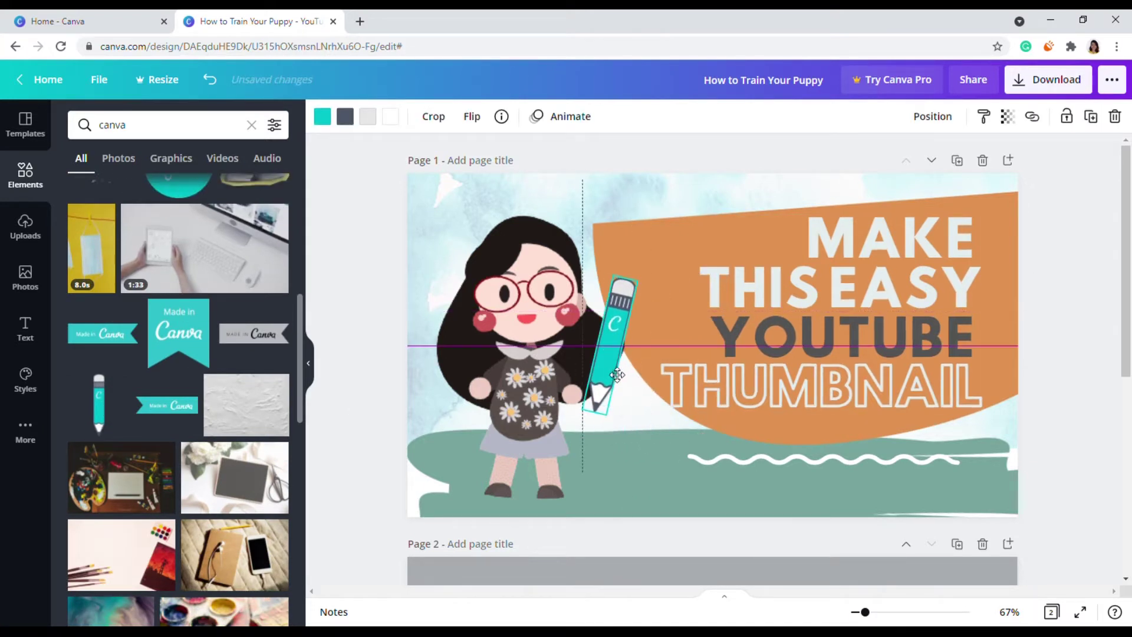
pyautogui.moveTo(653, 297)
pyautogui.mouseDown()
pyautogui.moveTo(707, 194)
pyautogui.moveTo(680, 188)
pyautogui.mouseUp()
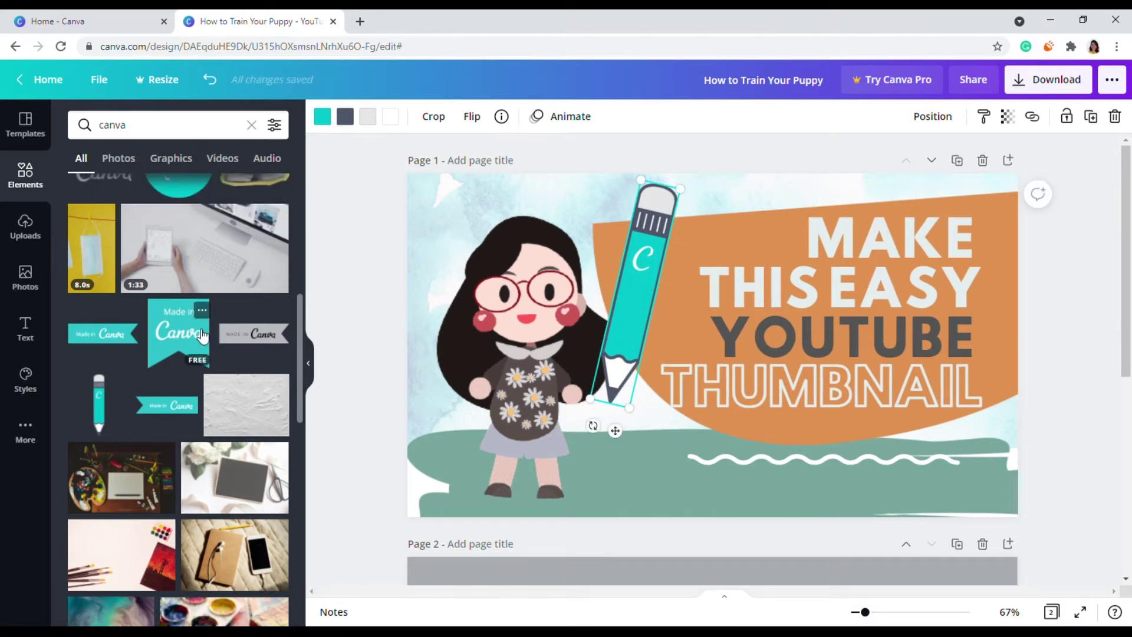
# Try the teal Canva lettering graphic on the green band beside the girl's feet, remove it and browse further results
pyautogui.scroll(-15, 166, 389)
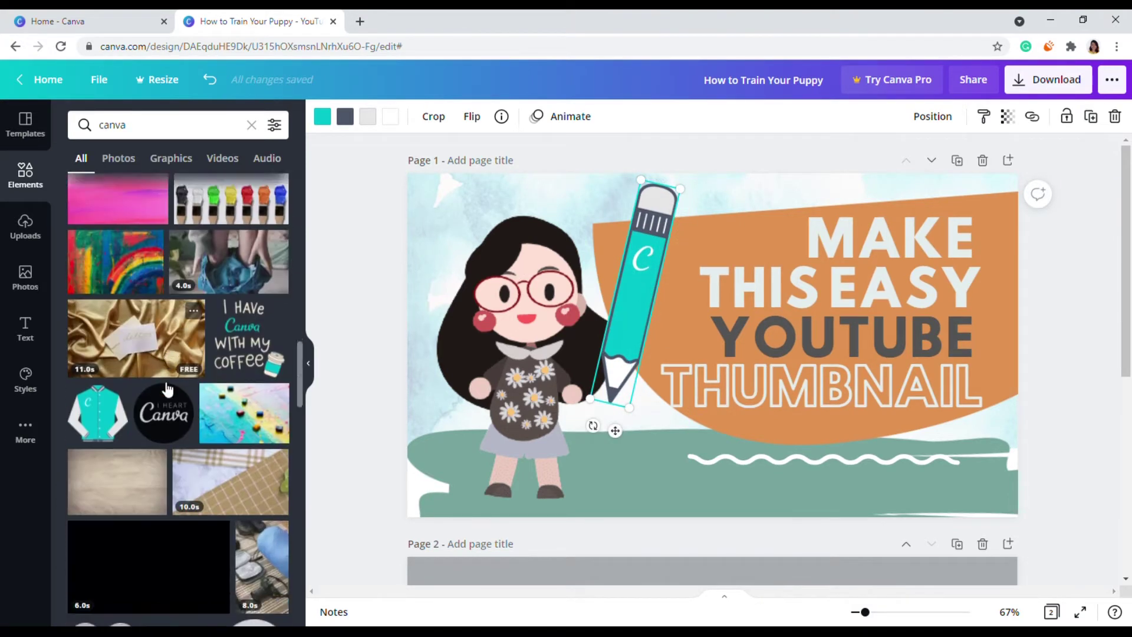
pyautogui.scroll(-6, 167, 389)
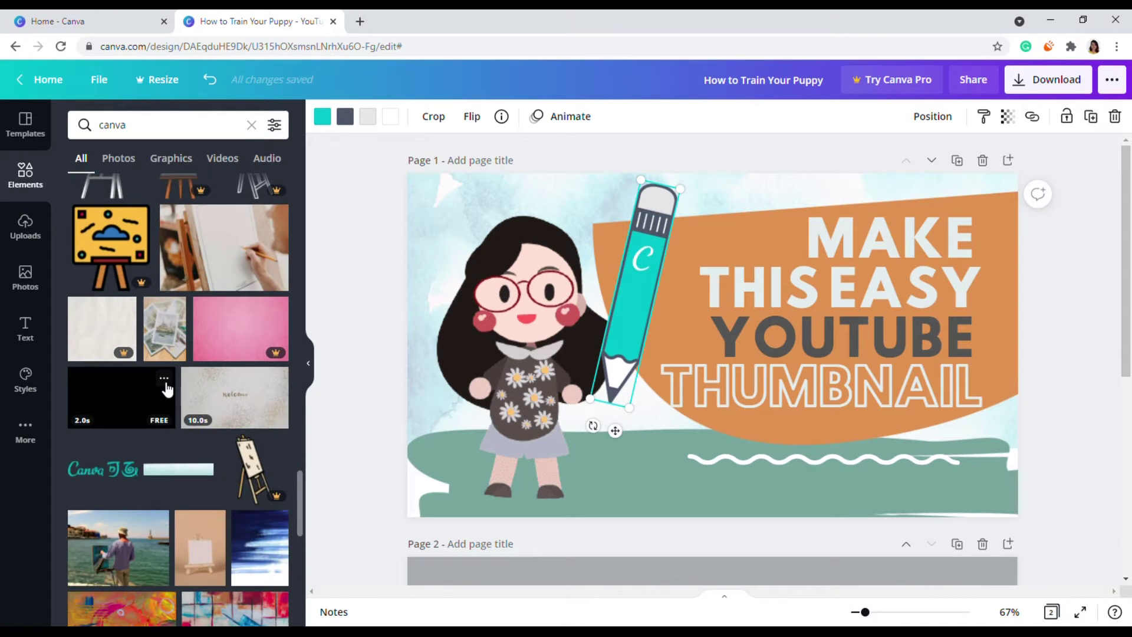
pyautogui.moveTo(103, 477); pyautogui.dragTo(681, 497)
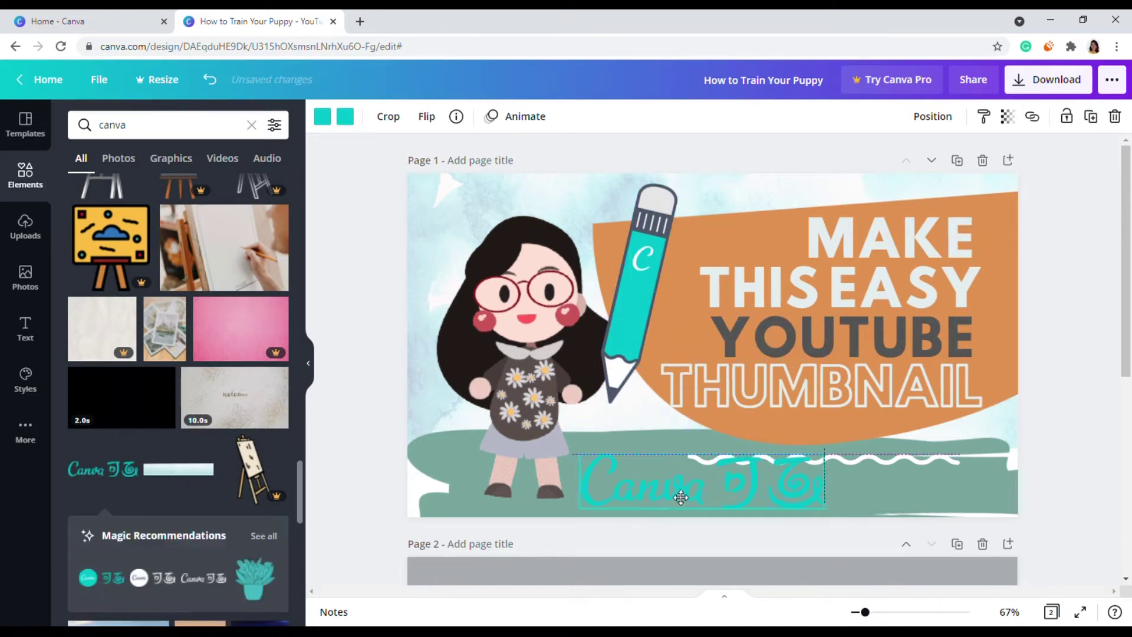
pyautogui.press('Delete')
pyautogui.scroll(-10, 206, 409)
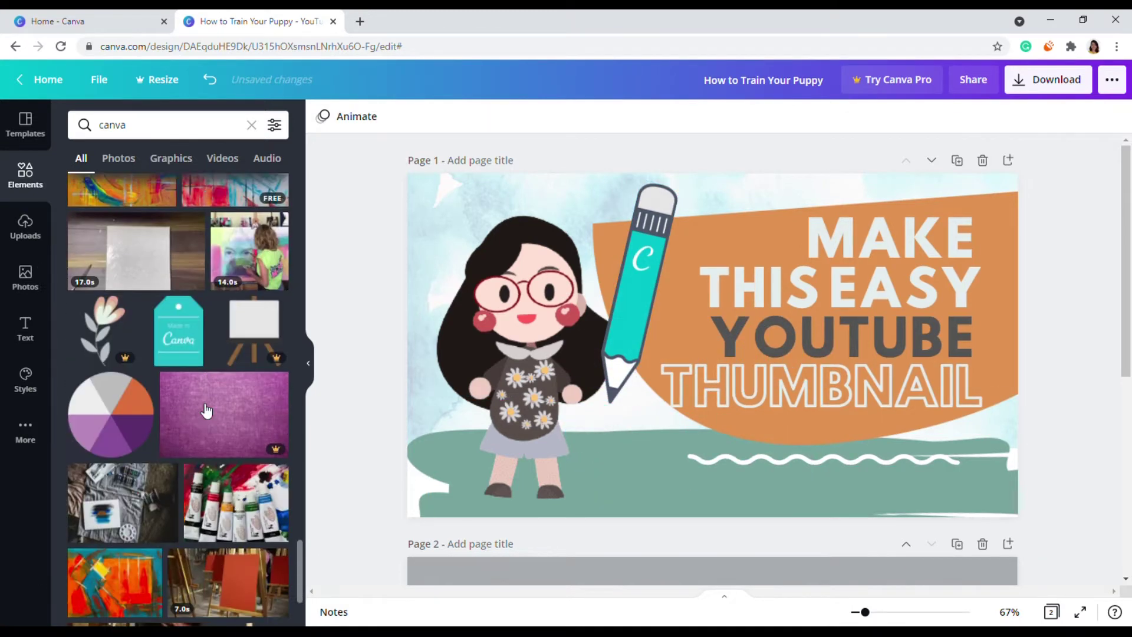
pyautogui.scroll(-3, 207, 409)
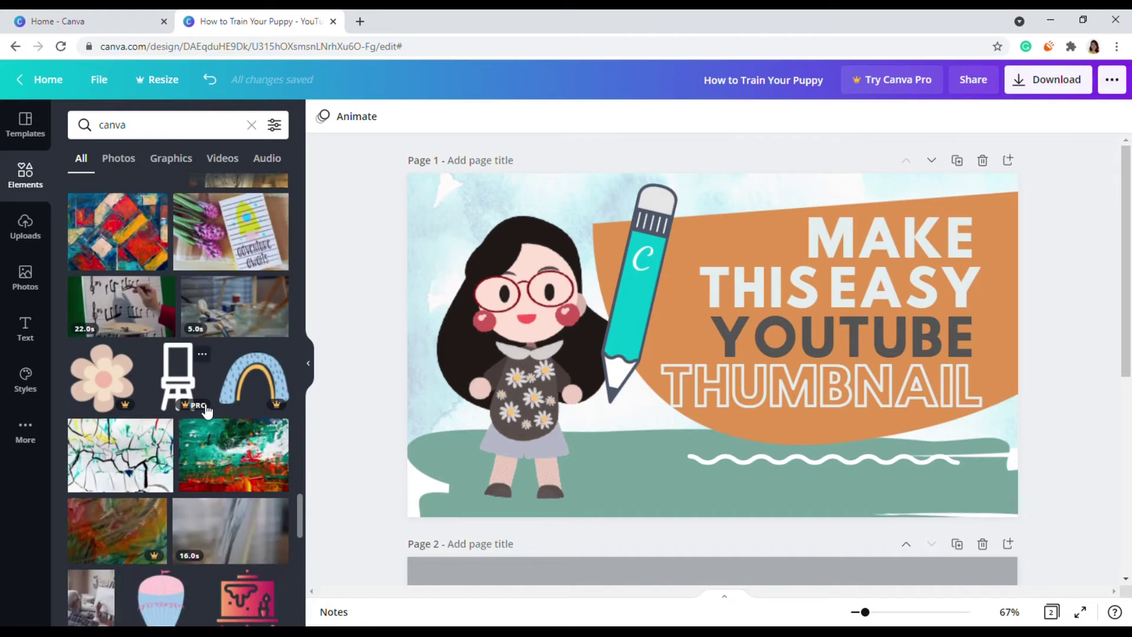
pyautogui.scroll(-9, 207, 408)
# Search the elements for "youtube", add the red play button and place it, reduced in size, just before the word YOUTUBE
pyautogui.click(162, 133)
pyautogui.doubleClick(162, 132)
pyautogui.write('youtube')
pyautogui.press('Return')
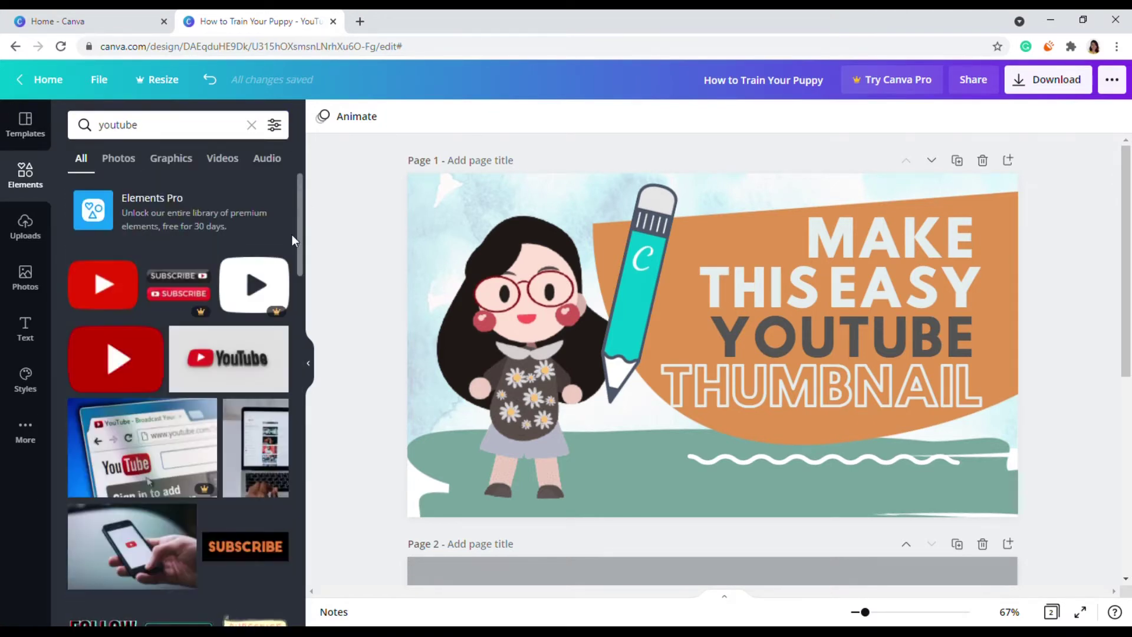
pyautogui.scroll(-2, 301, 220)
pyautogui.click(103, 214)
pyautogui.moveTo(916, 212); pyautogui.dragTo(625, 407)
pyautogui.moveTo(583, 448); pyautogui.dragTo(740, 222)
pyautogui.moveTo(790, 190); pyautogui.dragTo(678, 331)
# Move the girl slightly left and tilt the teal pencil further clockwise, keeping its tip beside her hand
pyautogui.moveTo(655, 280); pyautogui.dragTo(631, 274)
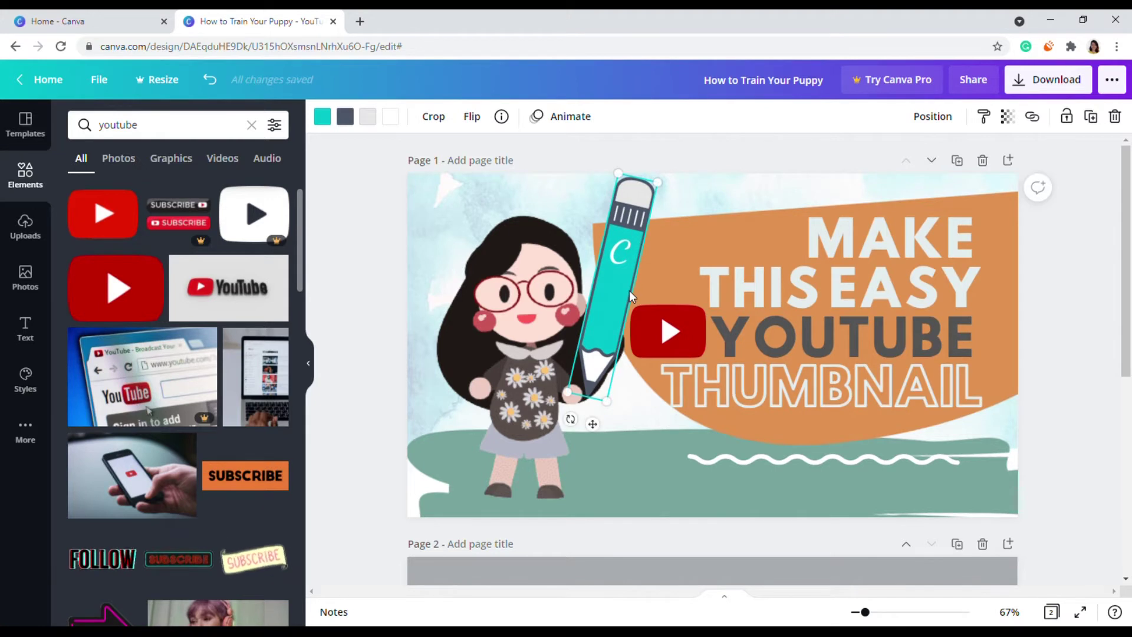
pyautogui.moveTo(607, 410)
pyautogui.mouseDown()
pyautogui.moveTo(709, 414)
pyautogui.moveTo(728, 536)
pyautogui.moveTo(784, 523)
pyautogui.moveTo(611, 512)
pyautogui.mouseUp()
pyautogui.moveTo(531, 365); pyautogui.dragTo(513, 359)
pyautogui.moveTo(649, 448); pyautogui.dragTo(630, 311)
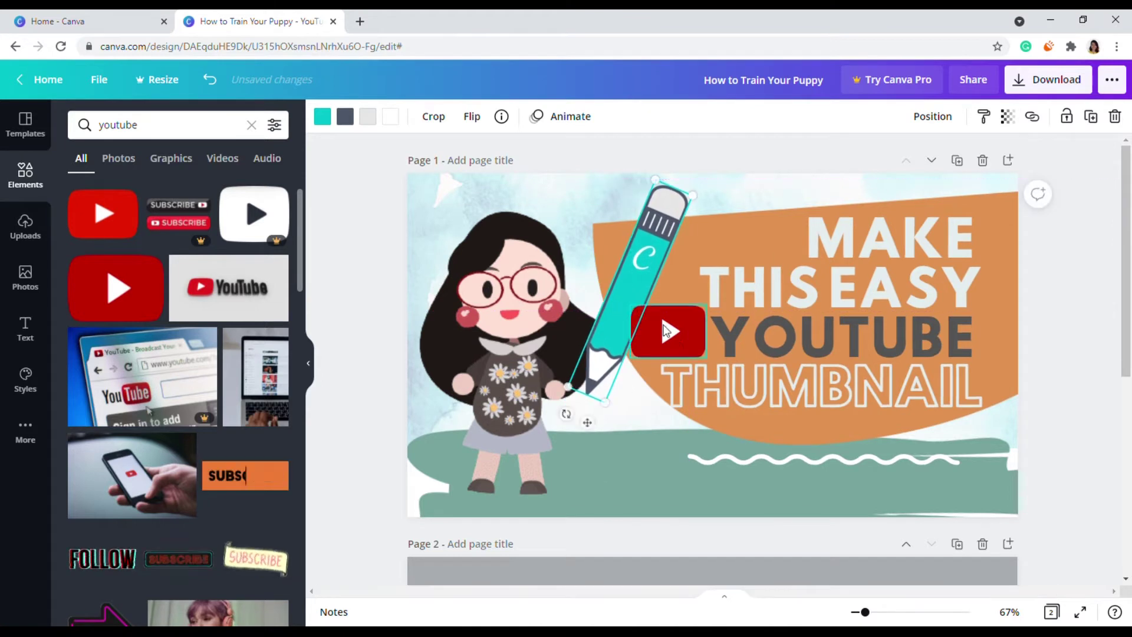
# Move the red play button so it overlaps the pencil and lay a duplicate almost exactly over it
pyautogui.moveTo(682, 336); pyautogui.dragTo(668, 323)
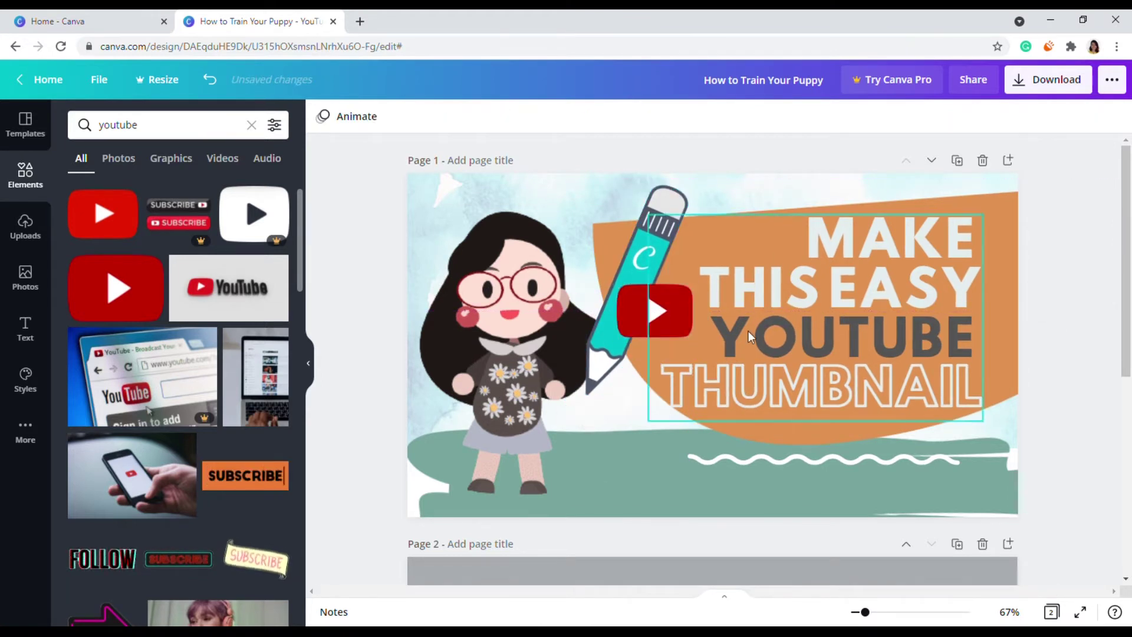
pyautogui.click(677, 324)
pyautogui.moveTo(675, 320); pyautogui.dragTo(677, 325)
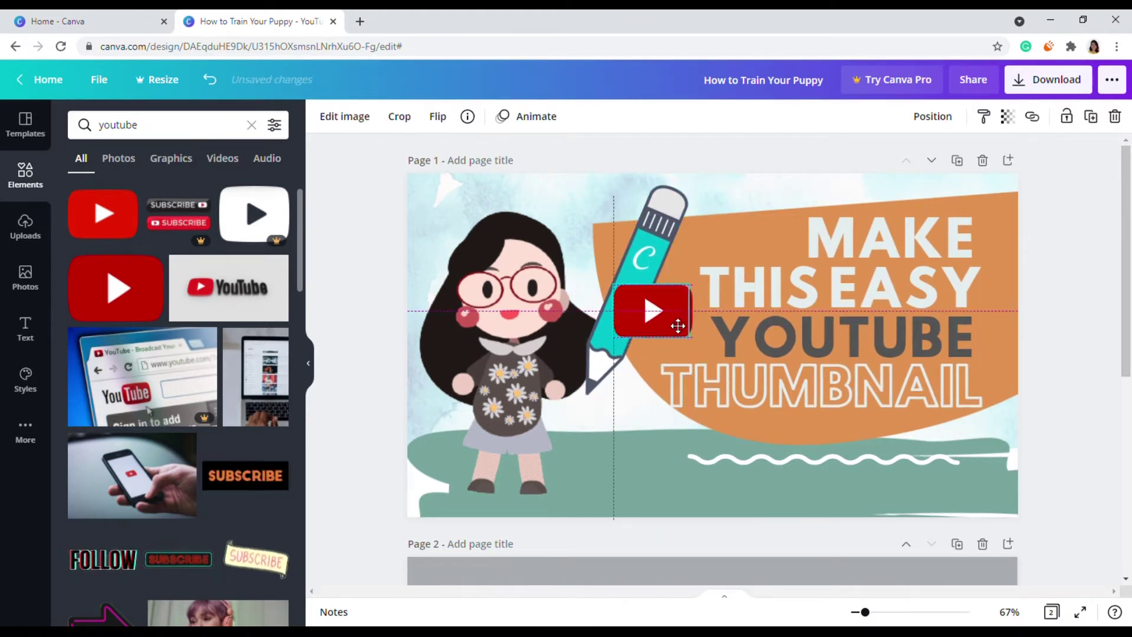
# Turn the play button copy into a soft glow behind the original with brightness 100, blur 30 and reduced opacity
pyautogui.click(352, 124)
pyautogui.moveTo(183, 432); pyautogui.dragTo(356, 439)
pyautogui.click(115, 255)
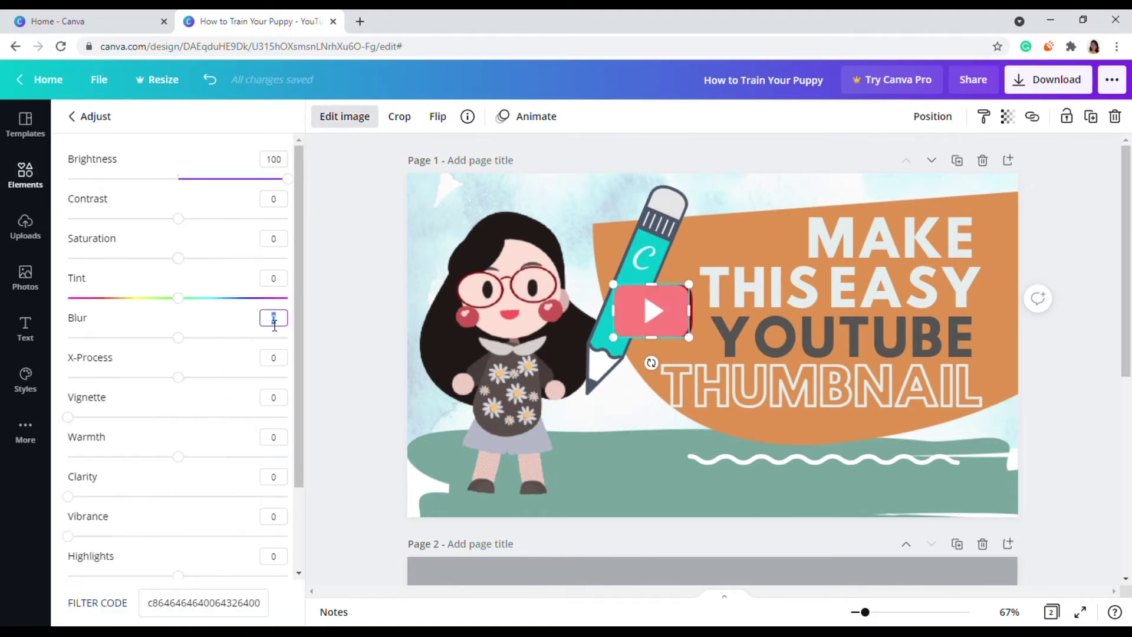
pyautogui.click(1008, 116)
pyautogui.click(932, 116)
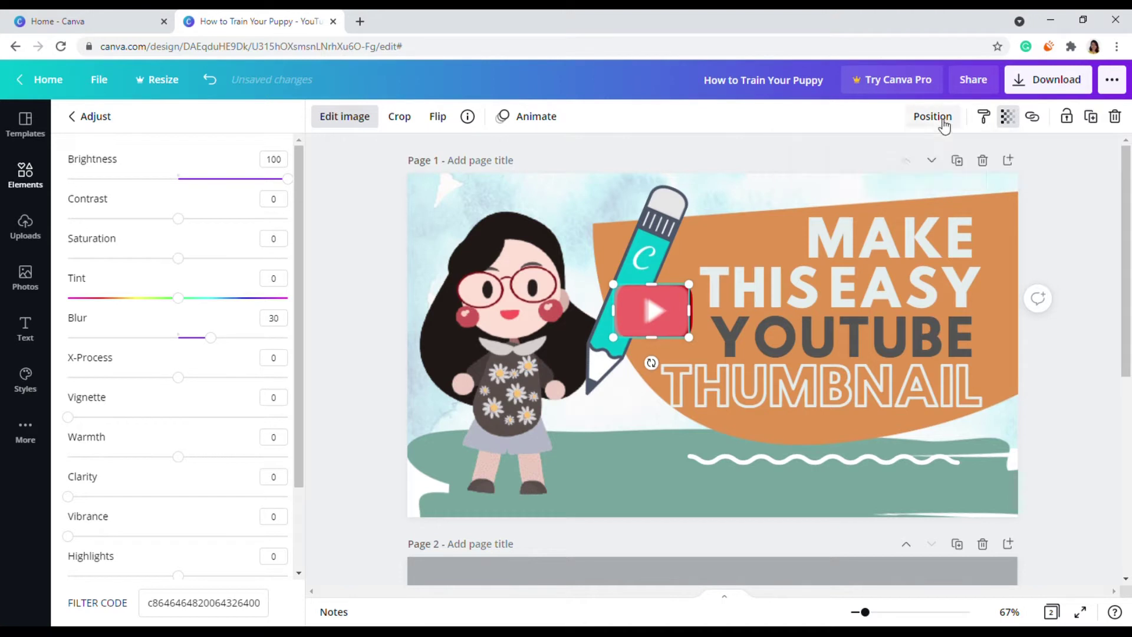
pyautogui.click(1084, 321)
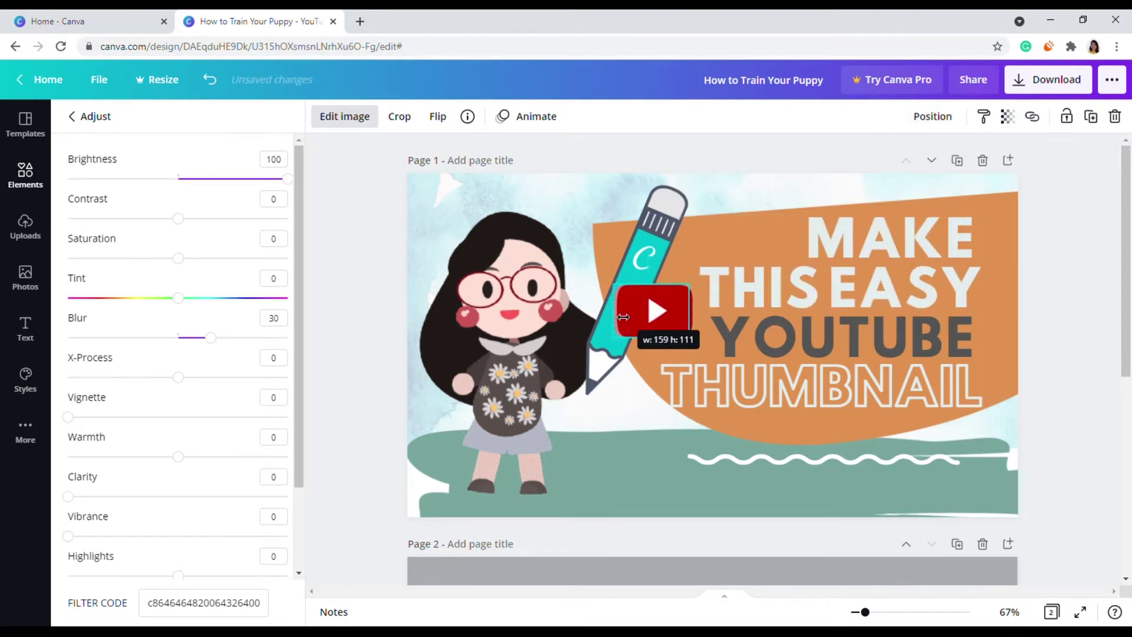
# Set the play button copy's blur to 40 and offset it slightly from the original
pyautogui.click(373, 273)
pyautogui.moveTo(625, 306); pyautogui.dragTo(624, 304)
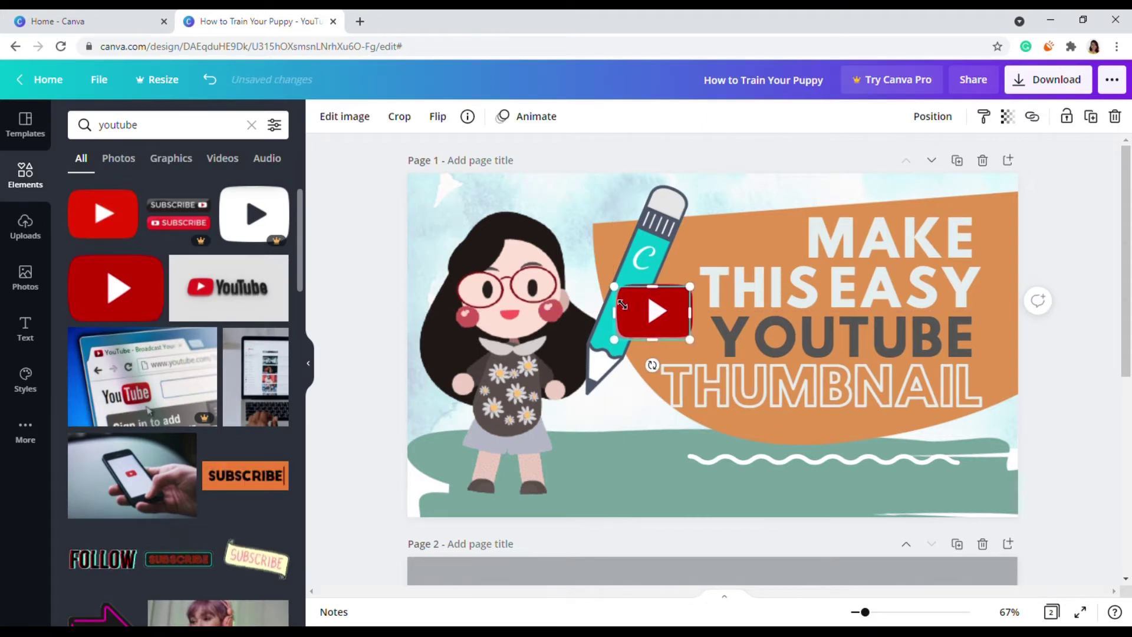
pyautogui.click(325, 118)
pyautogui.click(123, 256)
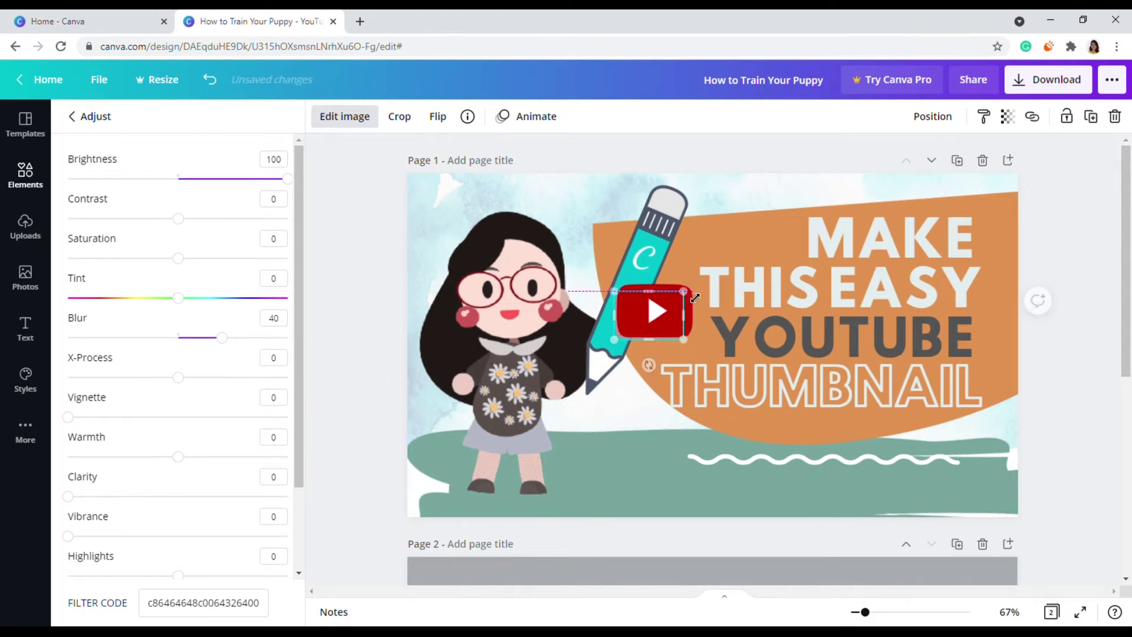
pyautogui.moveTo(668, 337); pyautogui.dragTo(674, 326)
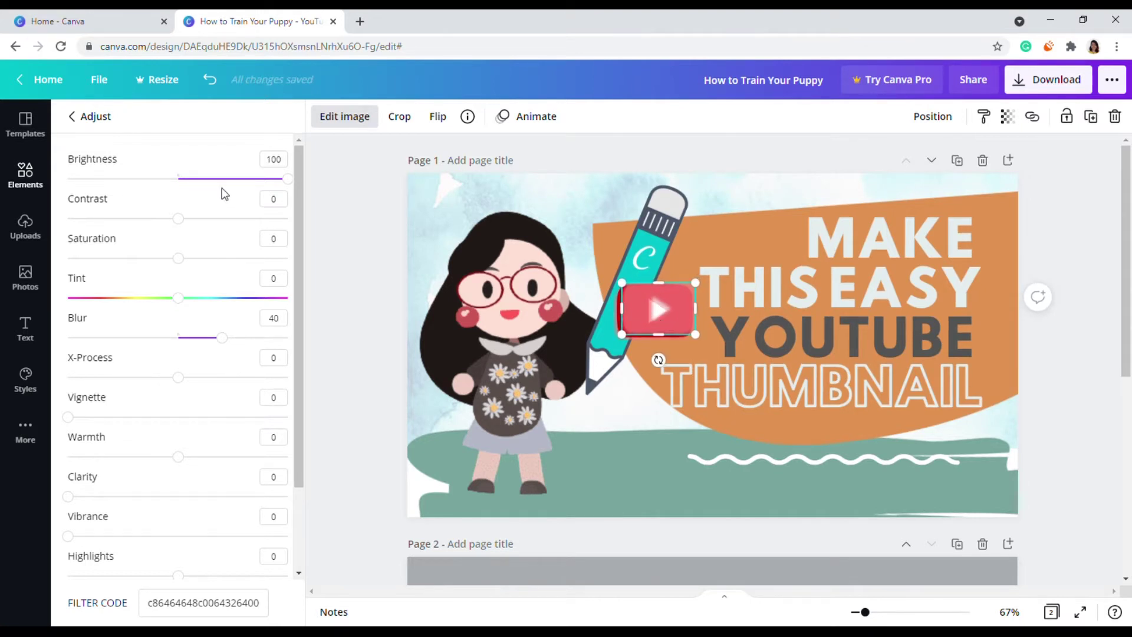
# Darken the play button copy to brightness -100 and send it behind the original as a shadow
pyautogui.moveTo(287, 178); pyautogui.dragTo(67, 178)
pyautogui.click(932, 116)
pyautogui.click(1075, 388)
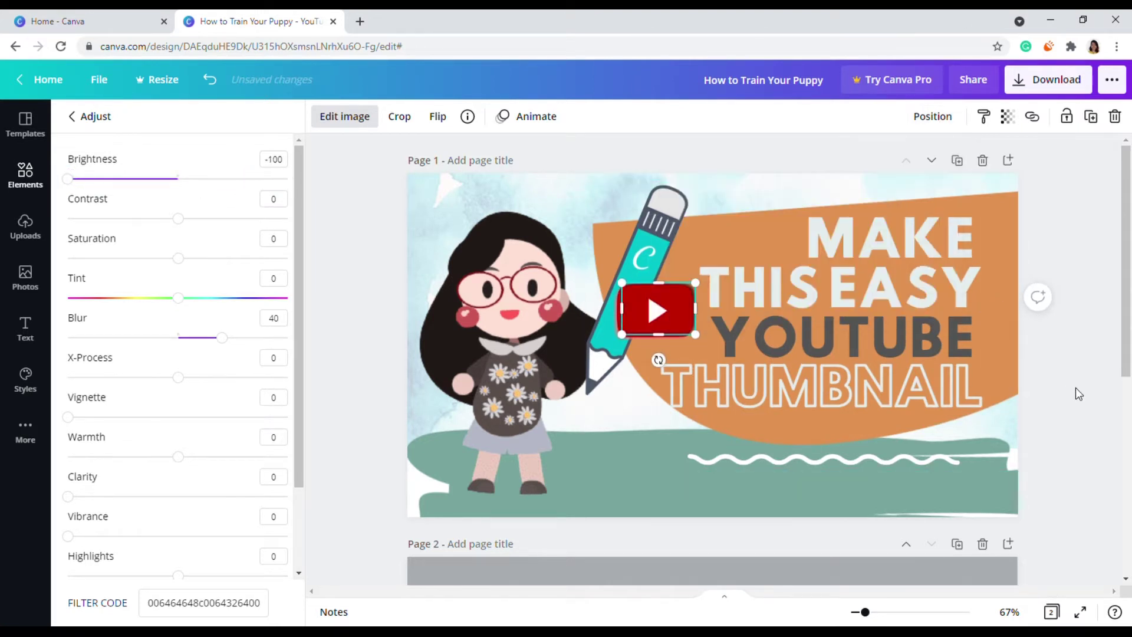
pyautogui.click(1075, 388)
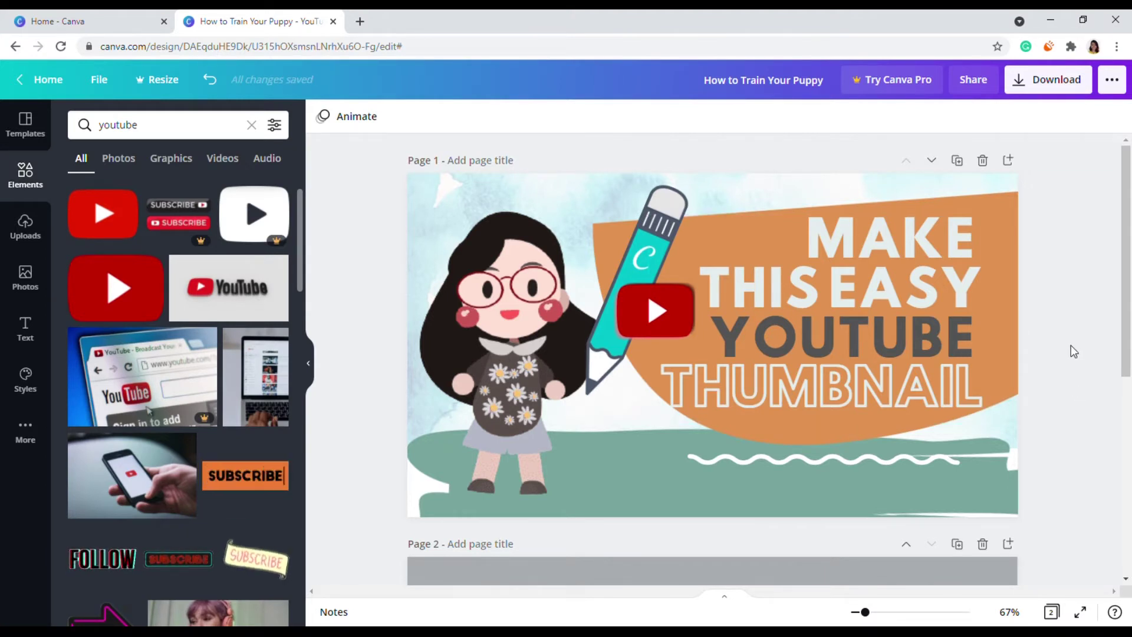
# Duplicate the girl slightly offset to the left, and give the copy brightness 100, blur 40 and transparency 80
pyautogui.click(510, 399)
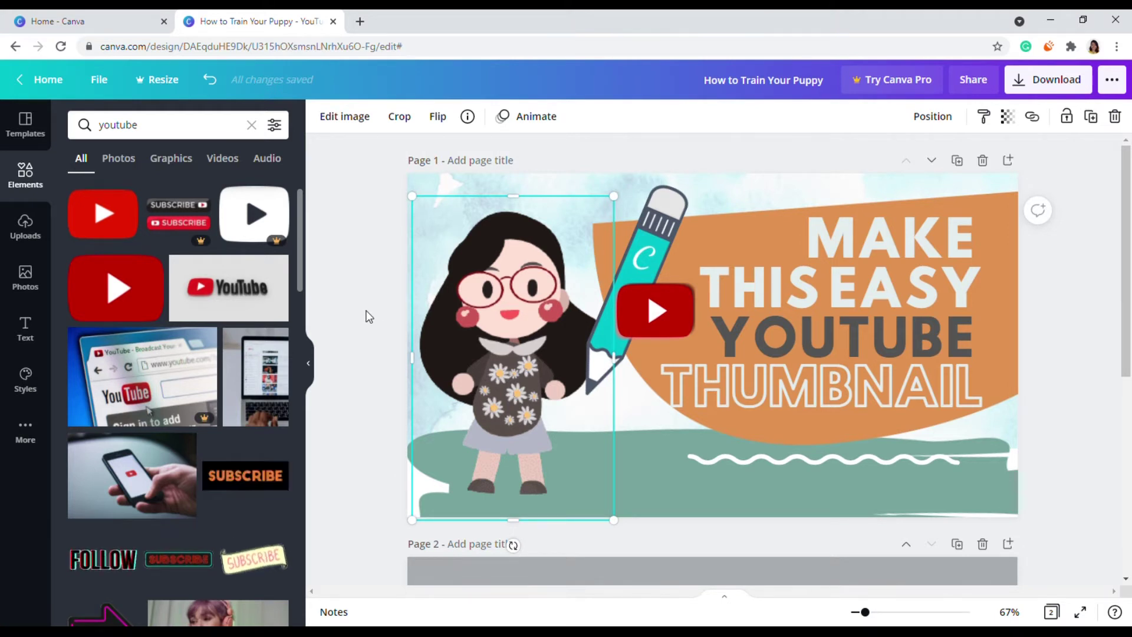
pyautogui.moveTo(535, 352); pyautogui.dragTo(531, 352)
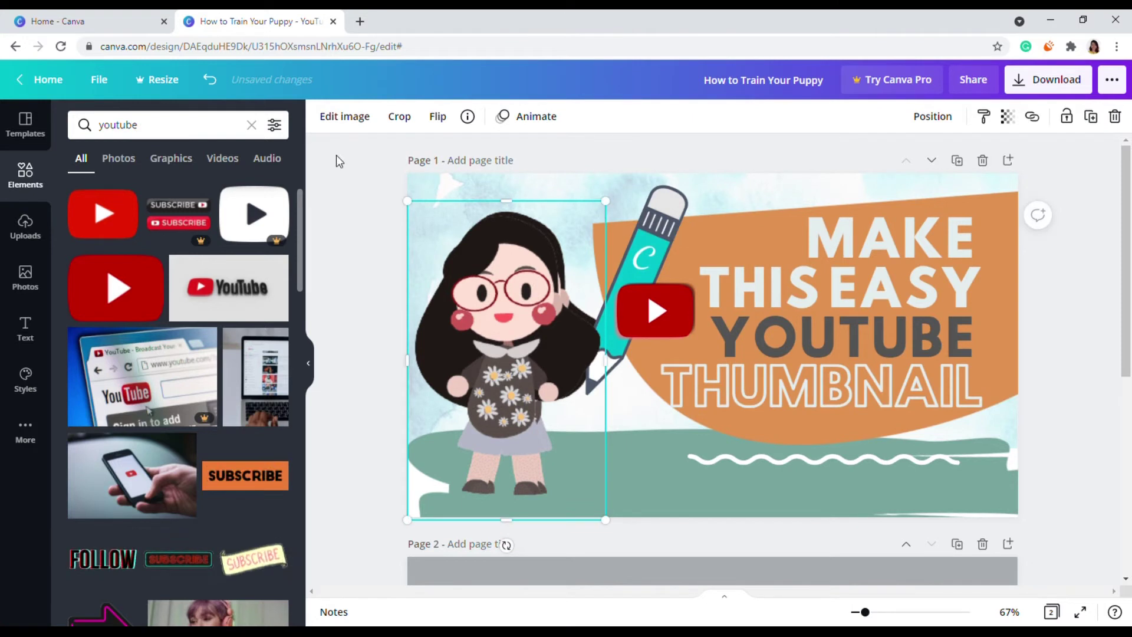
pyautogui.click(345, 116)
pyautogui.click(134, 243)
pyautogui.moveTo(180, 179); pyautogui.dragTo(312, 196)
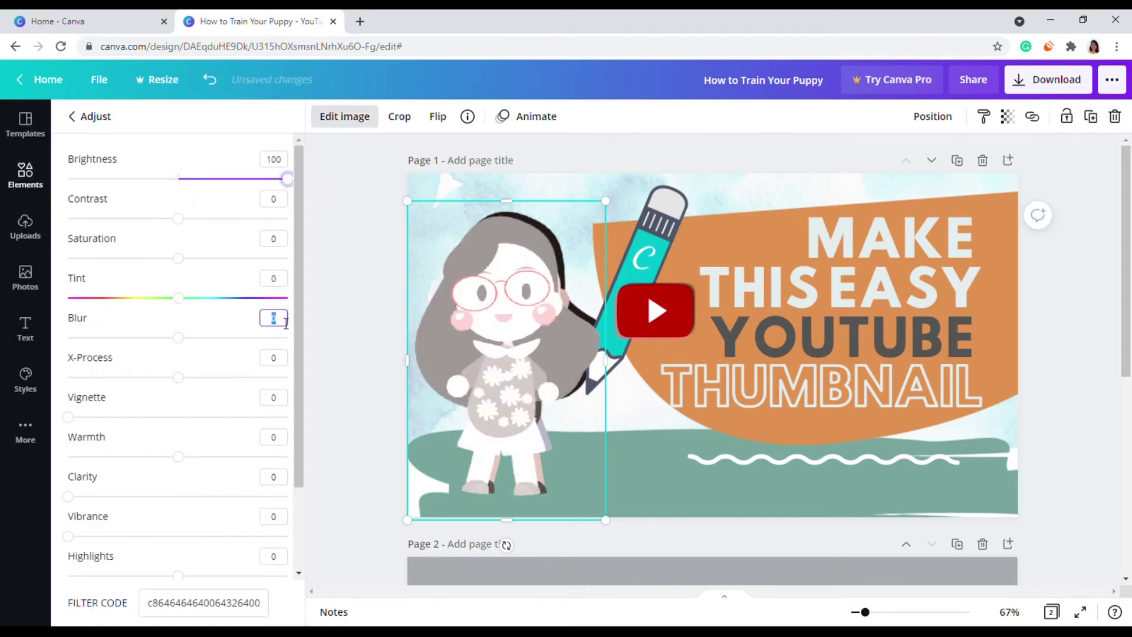
pyautogui.write('40')
pyautogui.press('Return')
pyautogui.click(1008, 116)
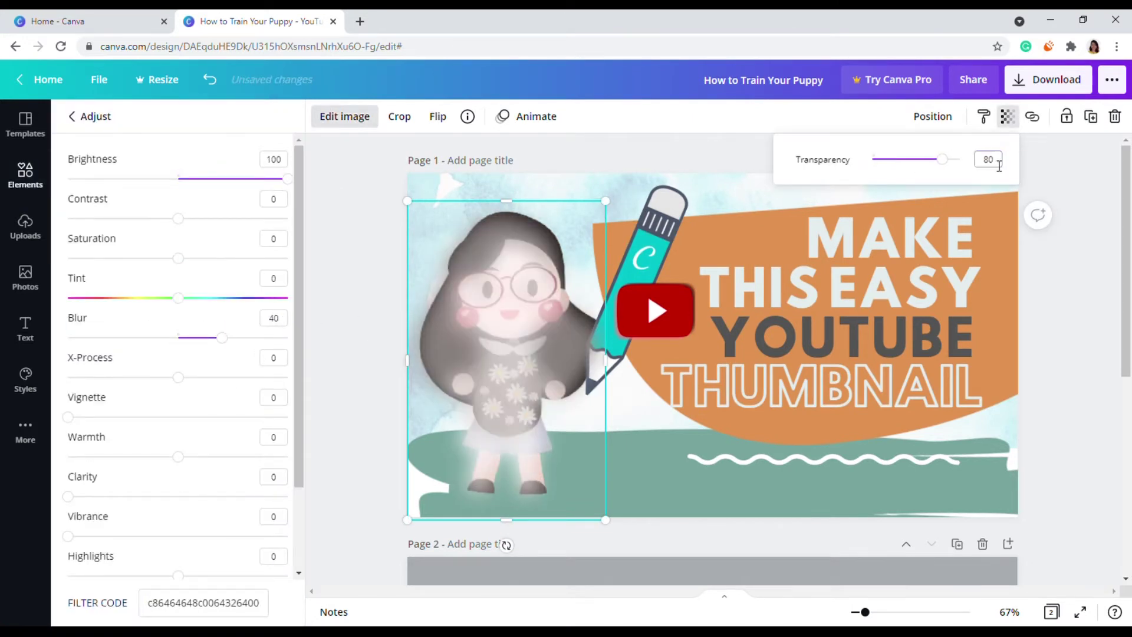
# Try the blurred copy behind the girl, bring it forward again and offset it slightly down and to her right
pyautogui.click(947, 121)
pyautogui.click(871, 183)
pyautogui.click(738, 188)
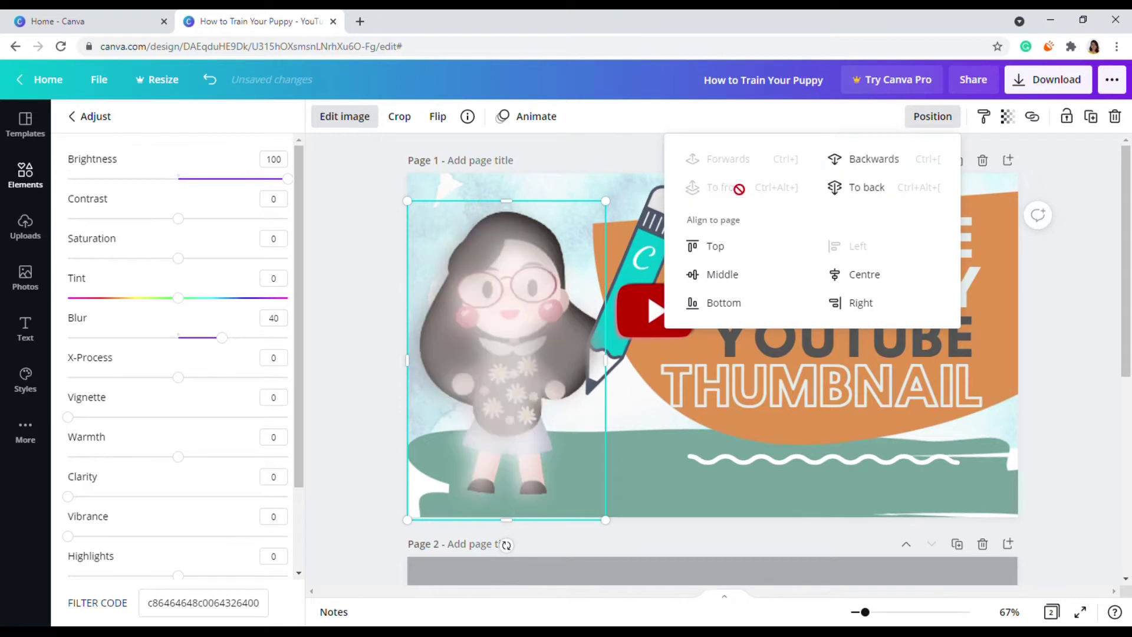
pyautogui.click(881, 184)
pyautogui.click(745, 164)
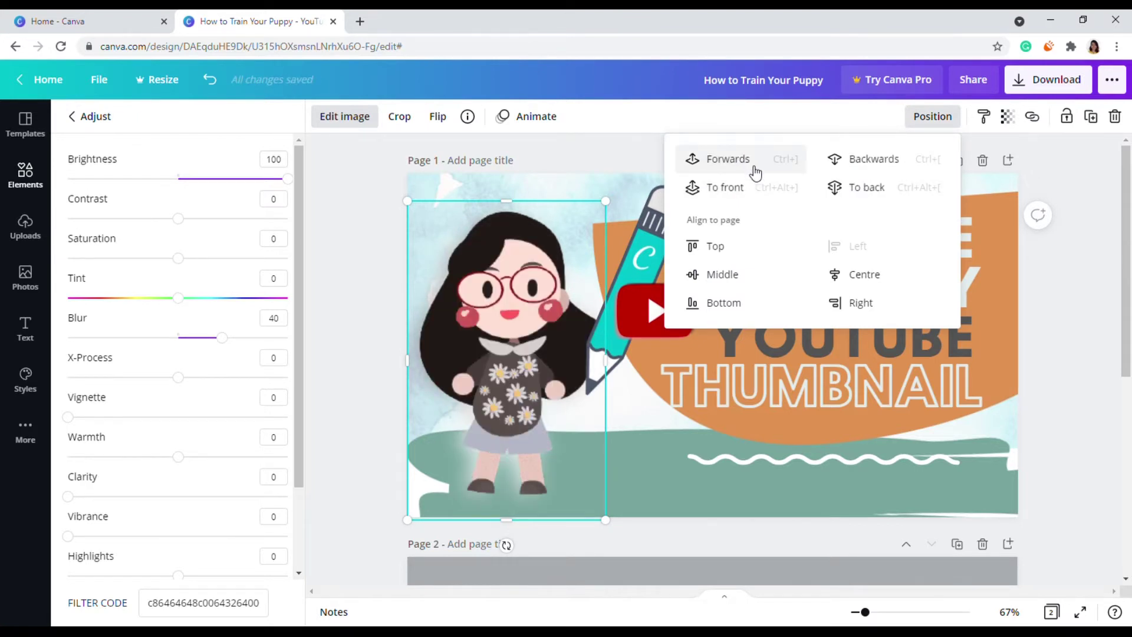
pyautogui.click(746, 166)
pyautogui.moveTo(477, 356); pyautogui.dragTo(504, 354)
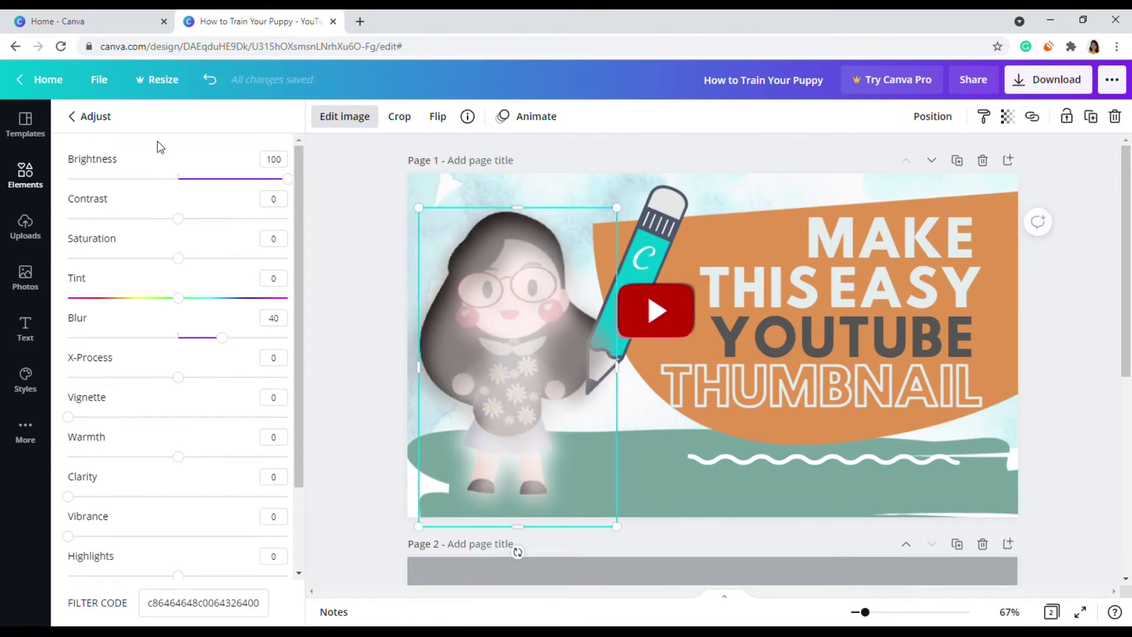
# Set the girl copy's brightness to -100 and send it behind the original girl
pyautogui.moveTo(187, 179); pyautogui.dragTo(7, 184)
pyautogui.click(930, 120)
pyautogui.click(896, 161)
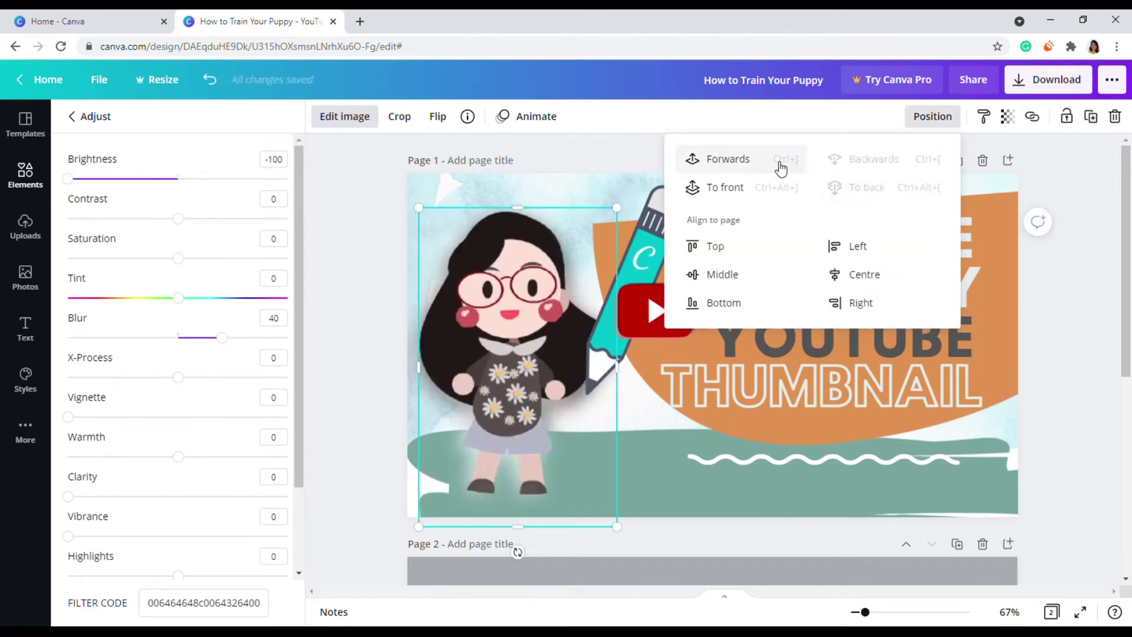
pyautogui.click(577, 198)
# Adjust the size and offset of the shadow copy around the girl, and undo the last change
pyautogui.moveTo(616, 207); pyautogui.dragTo(621, 221)
pyautogui.moveTo(428, 527); pyautogui.dragTo(433, 522)
pyautogui.moveTo(424, 211); pyautogui.dragTo(415, 197)
pyautogui.moveTo(508, 307); pyautogui.dragTo(522, 316)
pyautogui.click(341, 279)
pyautogui.hotkey('ctrl', 'z')
# Send the blurred copy backwards and place the original girl over it so it forms her shadow
pyautogui.click(468, 302)
pyautogui.click(933, 116)
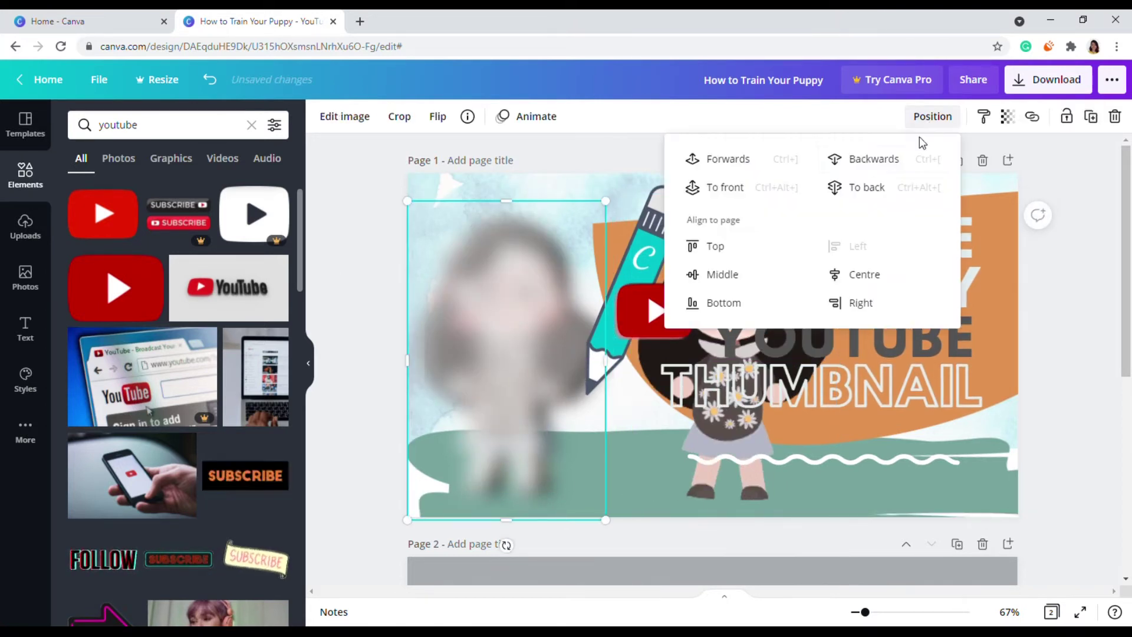
pyautogui.click(871, 157)
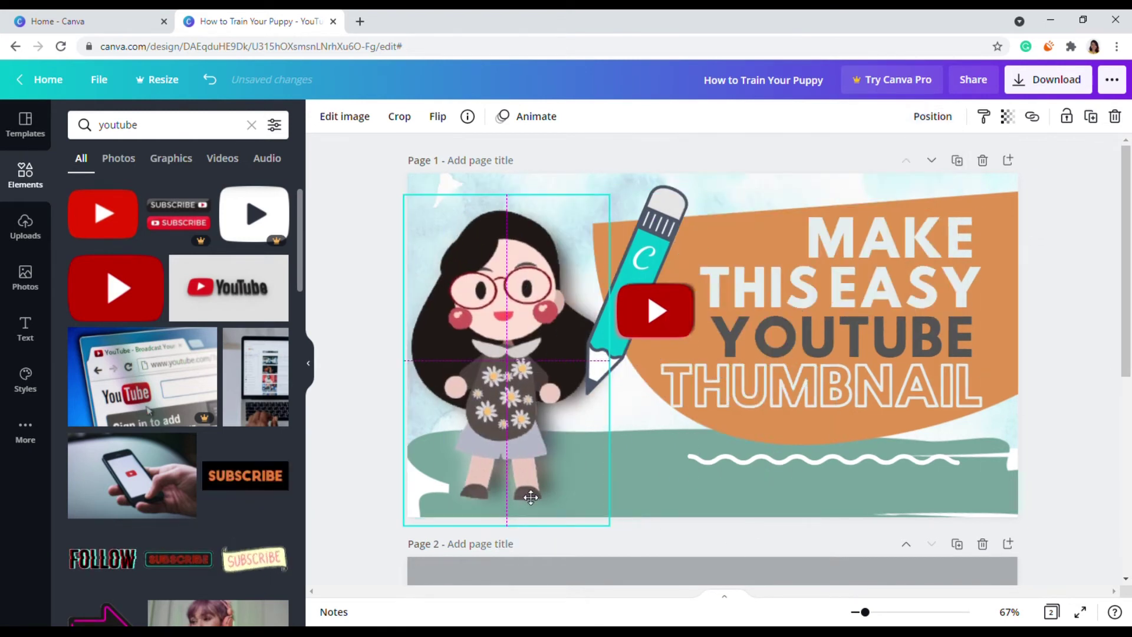
pyautogui.click(386, 317)
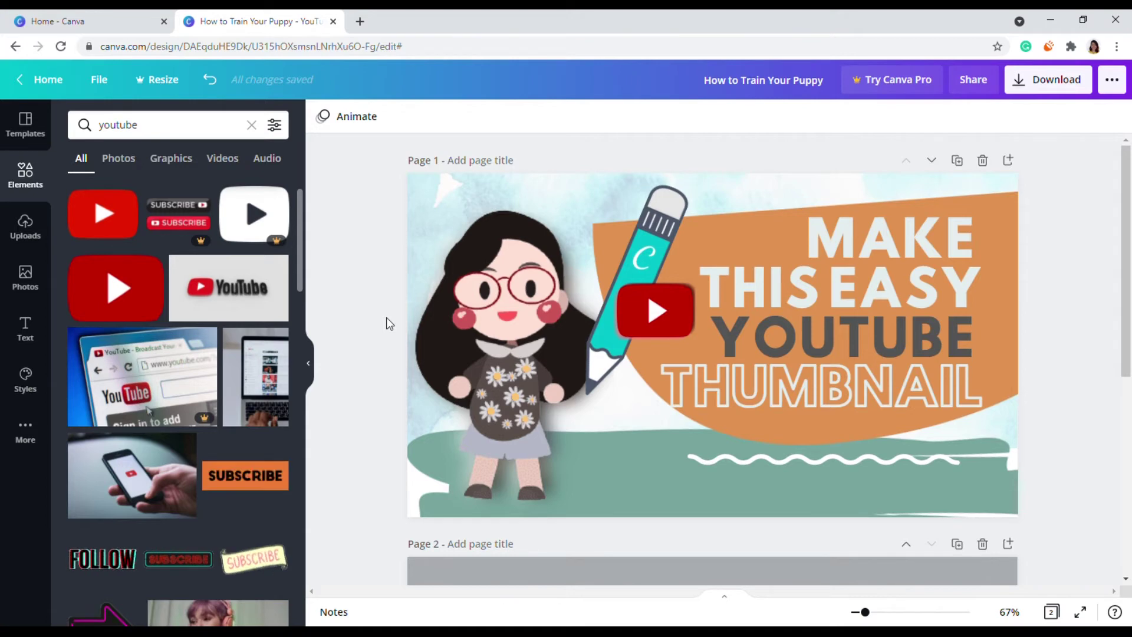
# Search the elements for "like" and place the blue-cuffed thumbs-up graphic small beside the girl's feet
pyautogui.click(143, 132)
pyautogui.hotkey('ctrl', 'a')
pyautogui.write('like')
pyautogui.press('Return')
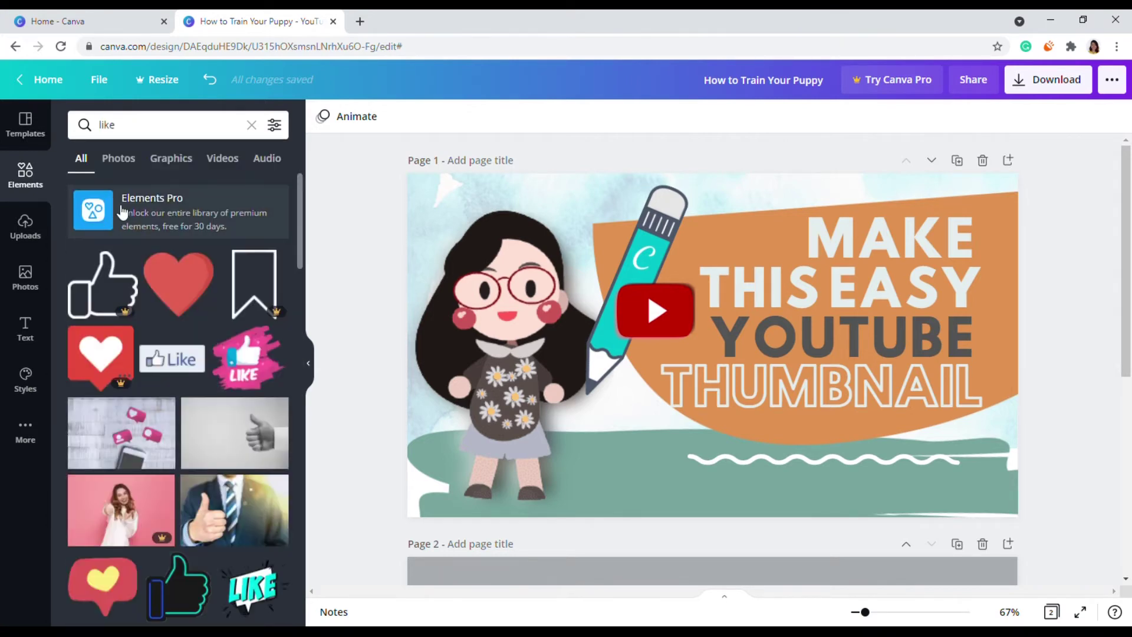
pyautogui.scroll(-5, 158, 243)
pyautogui.moveTo(252, 465); pyautogui.dragTo(595, 493)
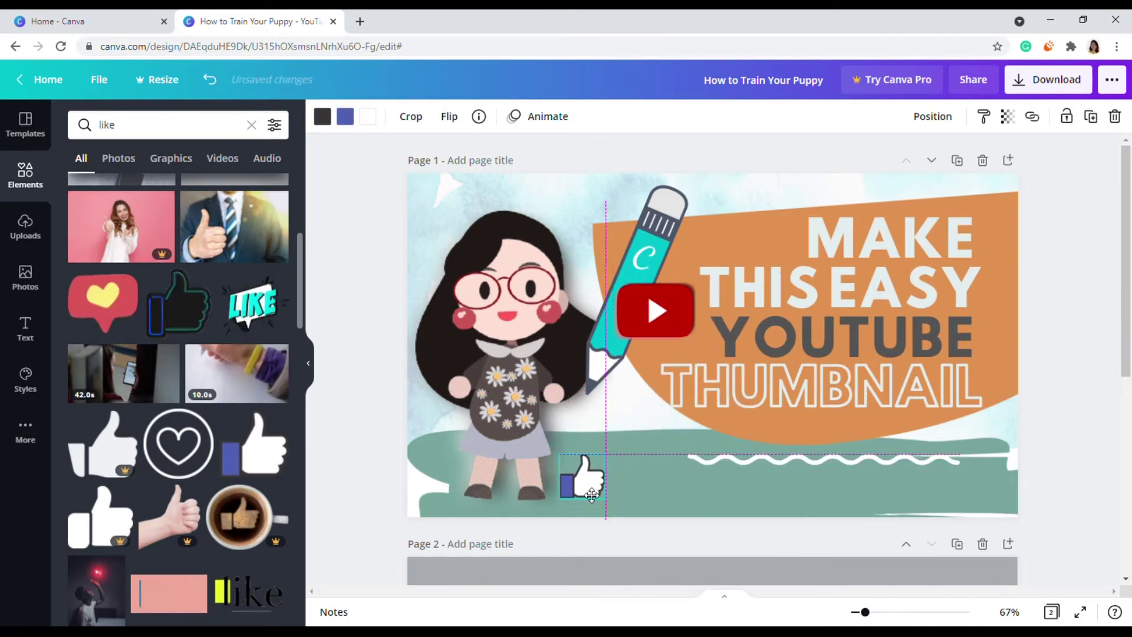
# Search the elements for "subscribe" and look through the results for a suitable button graphic
pyautogui.tripleClick(107, 125)
pyautogui.write('subscribe')
pyautogui.press('Return')
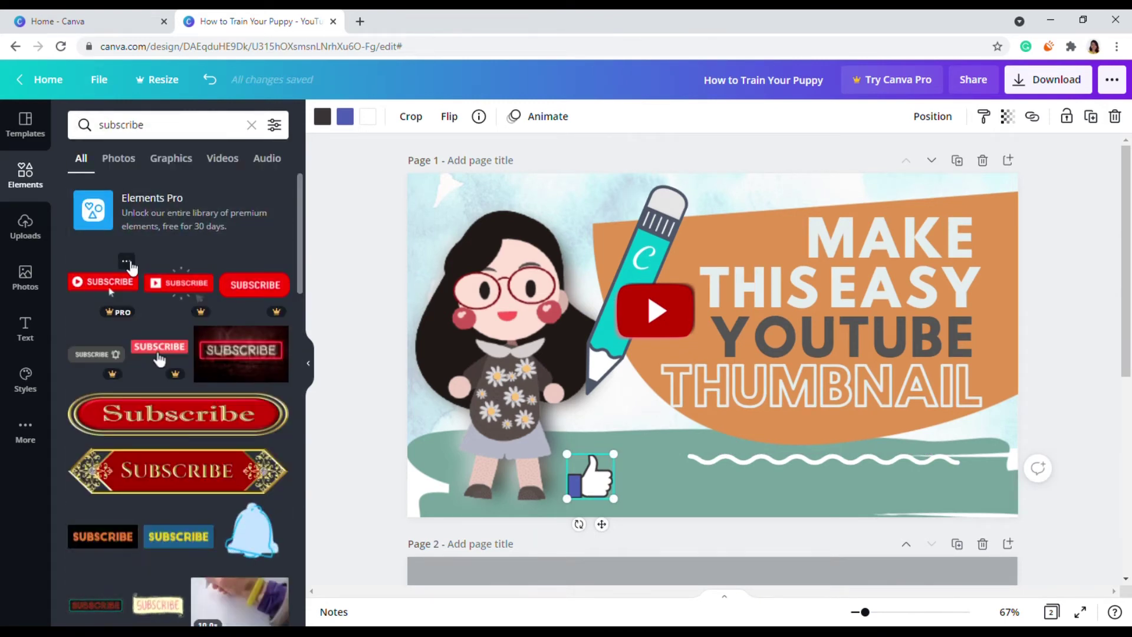
pyautogui.scroll(-6, 130, 265)
pyautogui.scroll(-6, 131, 268)
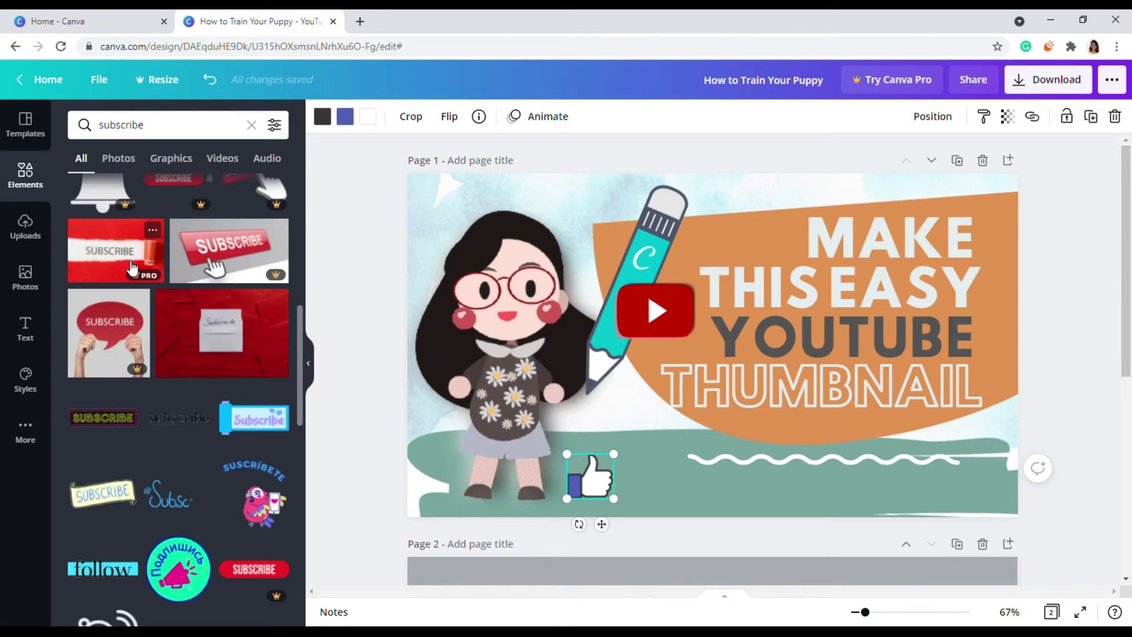
pyautogui.scroll(-4, 132, 268)
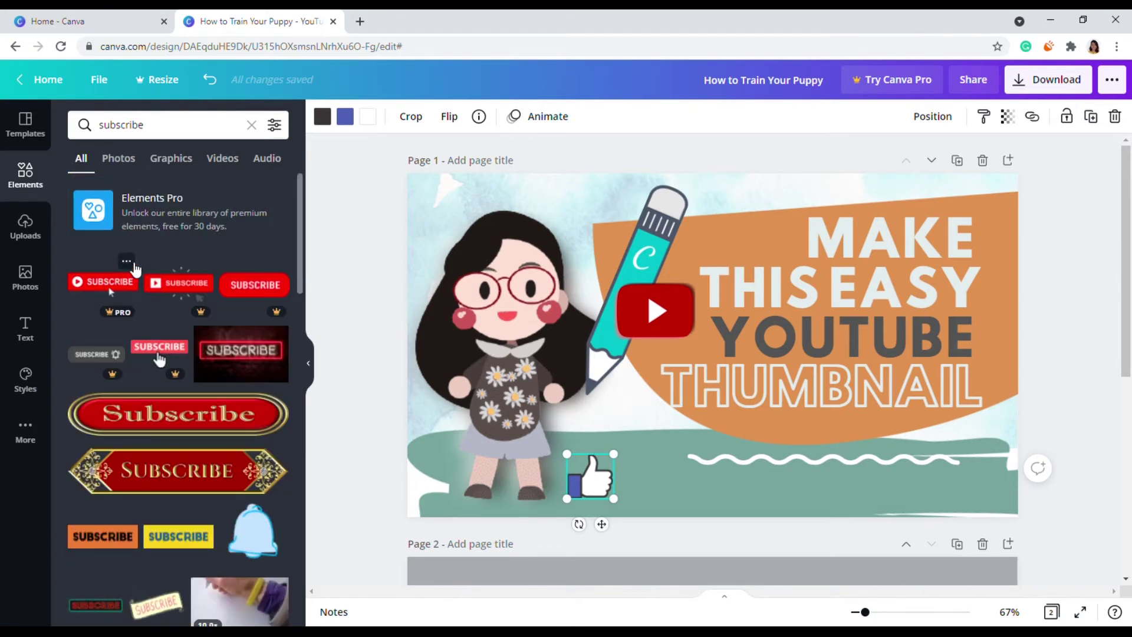
pyautogui.click(126, 261)
pyautogui.press('Escape')
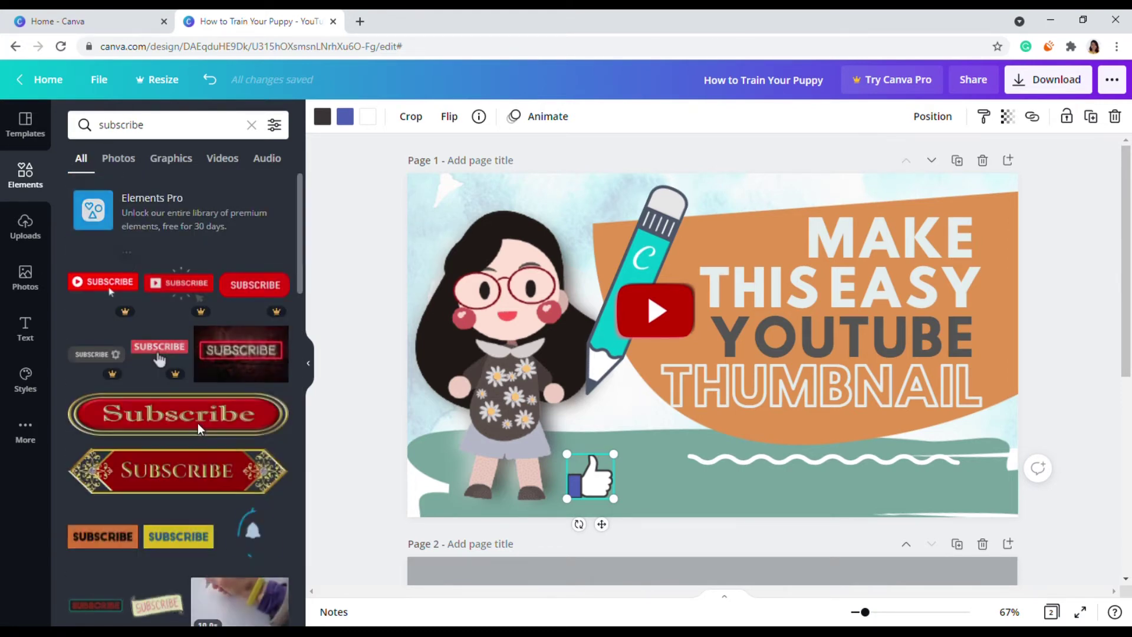
# Search the elements for "shape", add a square, recolour it dark red and flatten it into a bar beside the thumbs-up
pyautogui.moveTo(145, 124); pyautogui.dragTo(63, 133)
pyautogui.write('shape')
pyautogui.press('Return')
pyautogui.click(178, 284)
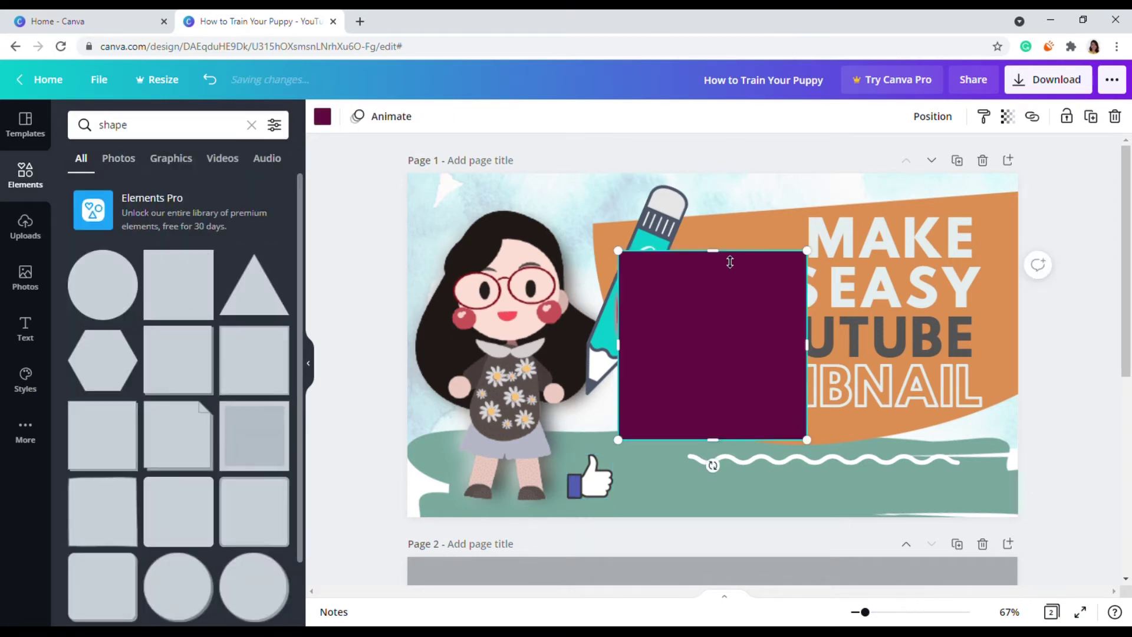
pyautogui.click(323, 116)
pyautogui.click(121, 466)
pyautogui.moveTo(713, 251); pyautogui.dragTo(721, 486)
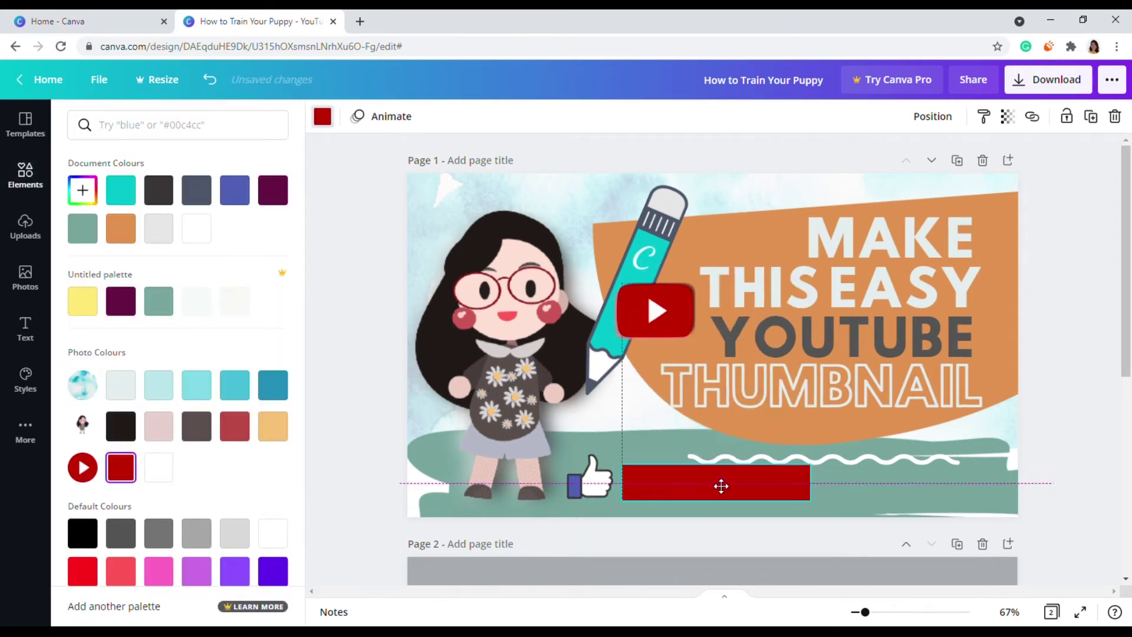
# Move the white wavy line slightly up, and line up the thumbs-up and the red bar beneath it
pyautogui.moveTo(877, 459); pyautogui.dragTo(876, 458)
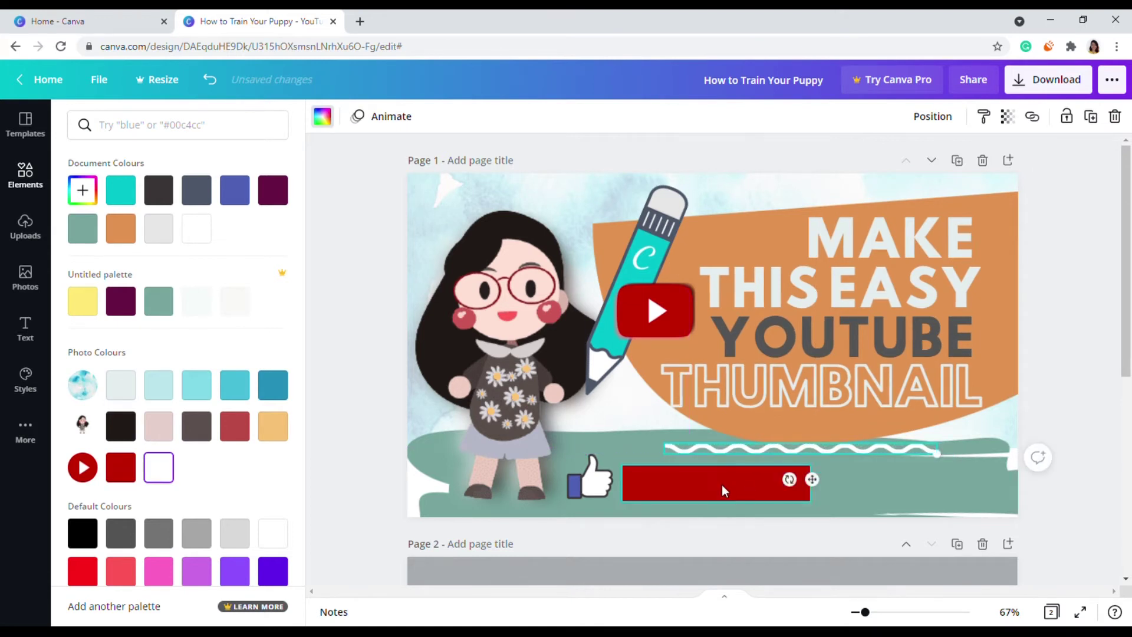
pyautogui.moveTo(724, 490); pyautogui.dragTo(879, 492)
pyautogui.moveTo(601, 487); pyautogui.dragTo(729, 497)
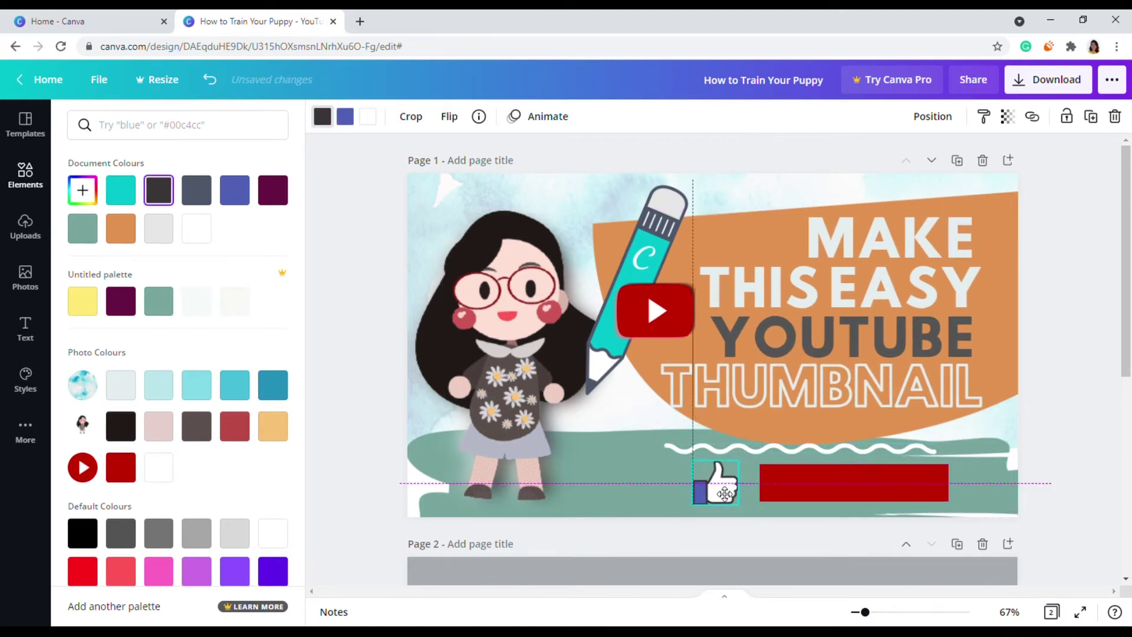
pyautogui.moveTo(858, 483); pyautogui.dragTo(859, 485)
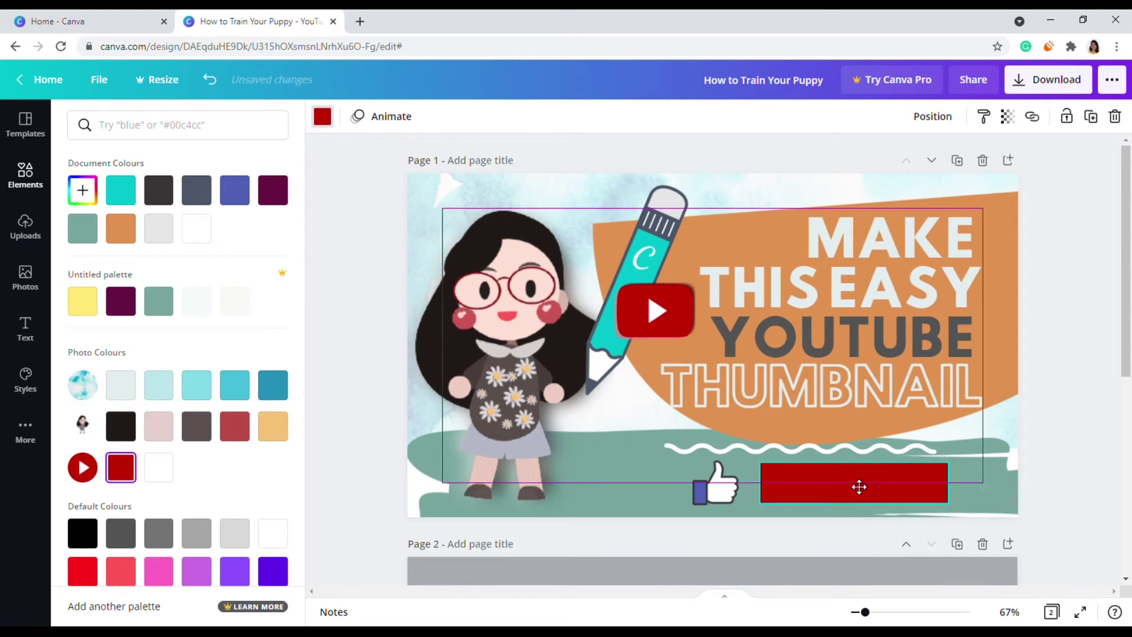
# Search the elements for "youtube" and "youtube icon" and look through the graphics
pyautogui.click(53, 169)
pyautogui.write('youtube')
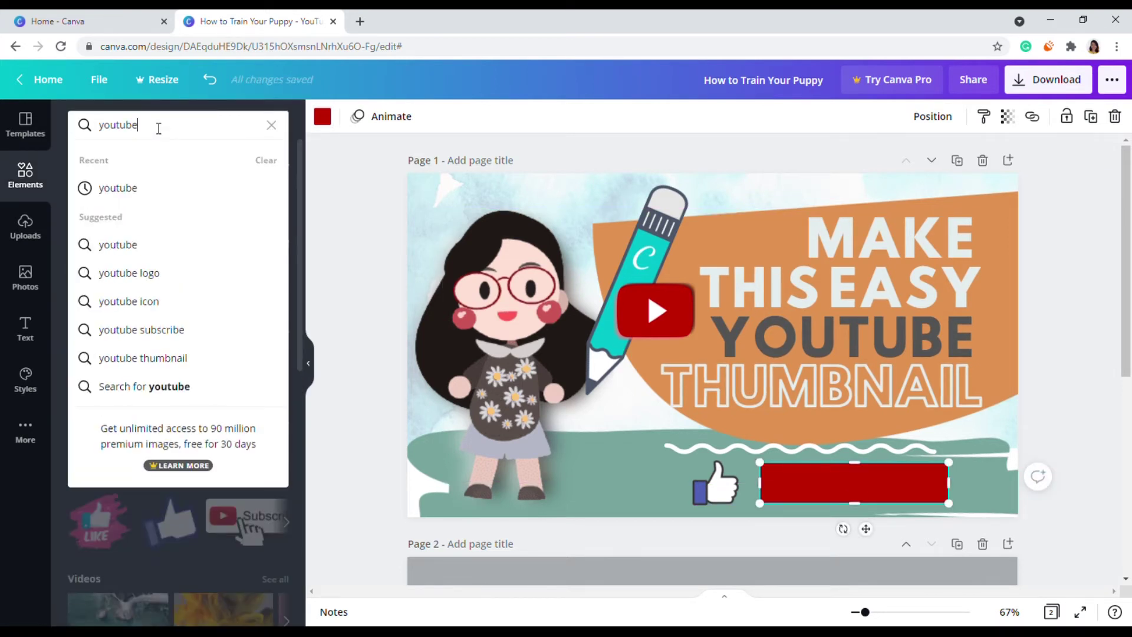
pyautogui.press('Return')
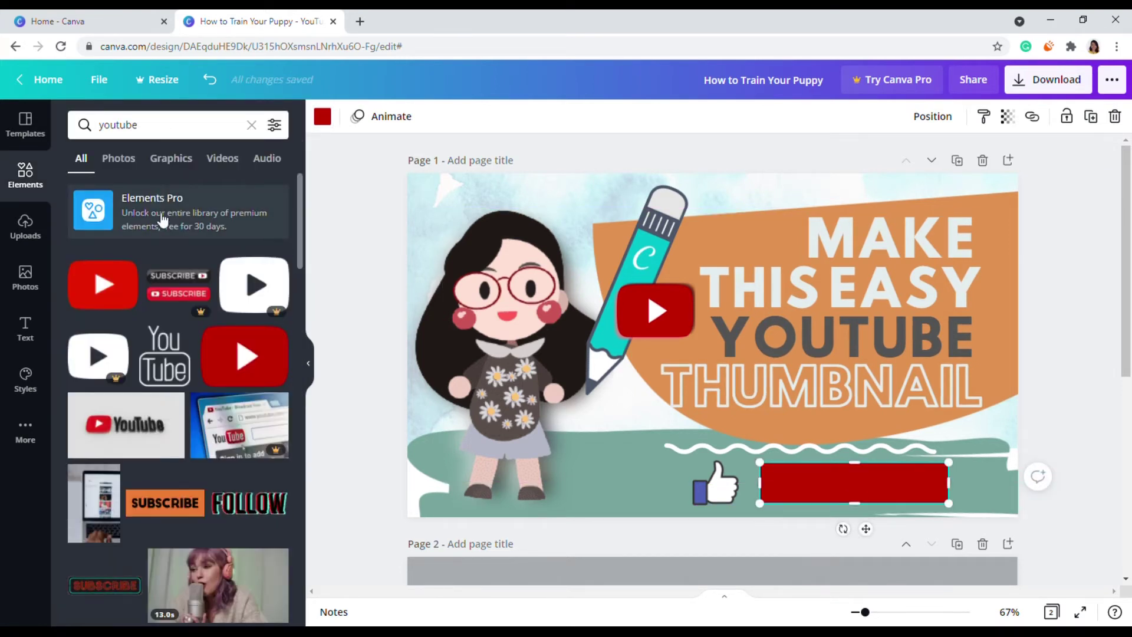
pyautogui.click(156, 124)
pyautogui.click(192, 242)
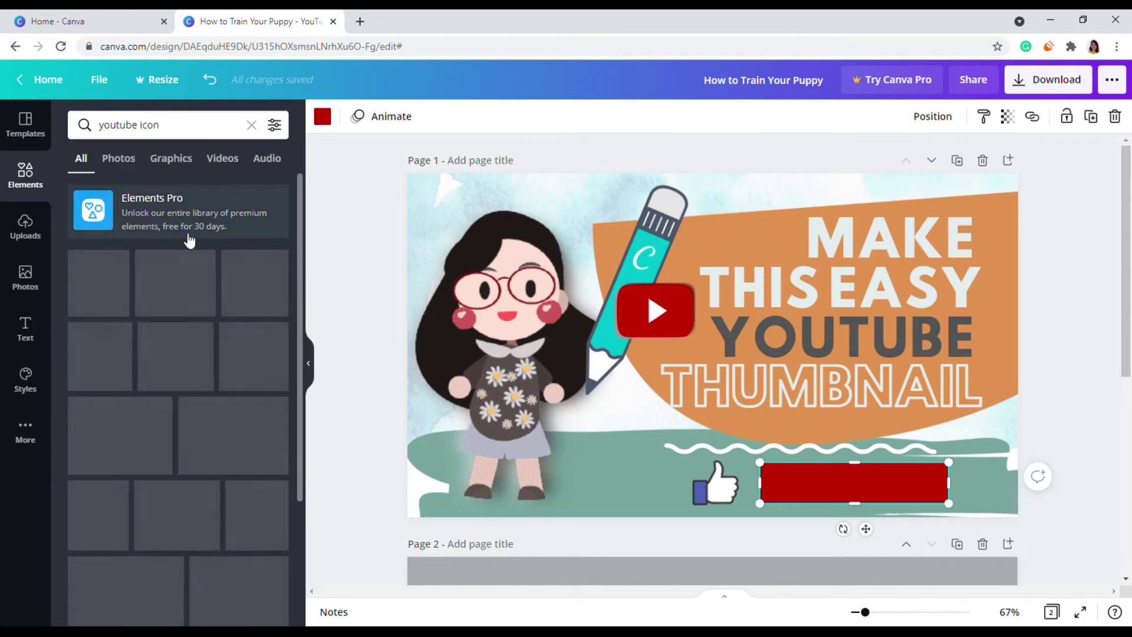
pyautogui.scroll(-10, 176, 383)
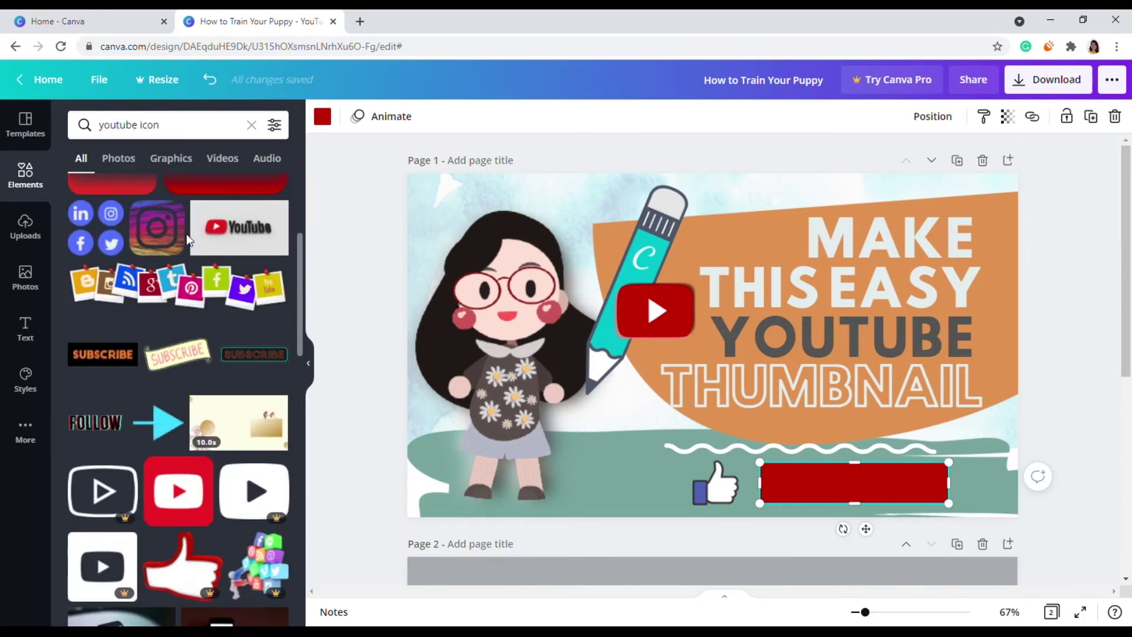
# Try placing a small graphic from the YouTube icon results on the red bar, and delete it
pyautogui.moveTo(179, 215); pyautogui.dragTo(808, 438)
pyautogui.moveTo(903, 365); pyautogui.dragTo(800, 466)
pyautogui.click(340, 258)
pyautogui.click(783, 483)
pyautogui.press('Delete')
pyautogui.scroll(3, 221, 457)
pyautogui.scroll(5, 220, 457)
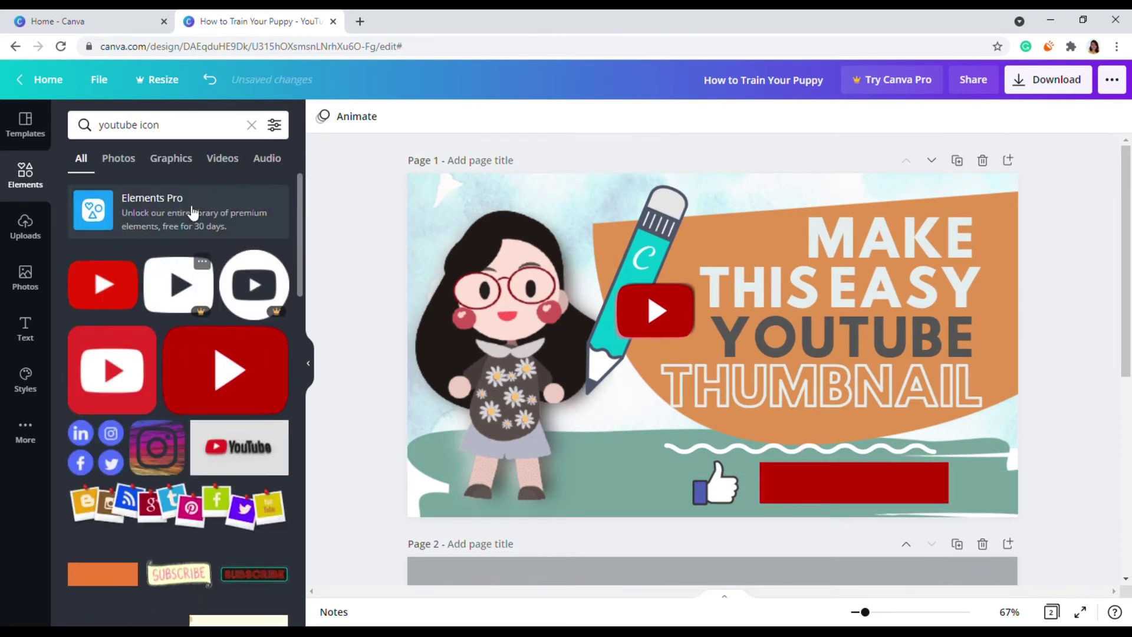
# Search the elements for "play button" and place a round play graphic, recoloured white, small at the left end of the red bar
pyautogui.moveTo(171, 124); pyautogui.dragTo(38, 125)
pyautogui.write('pla')
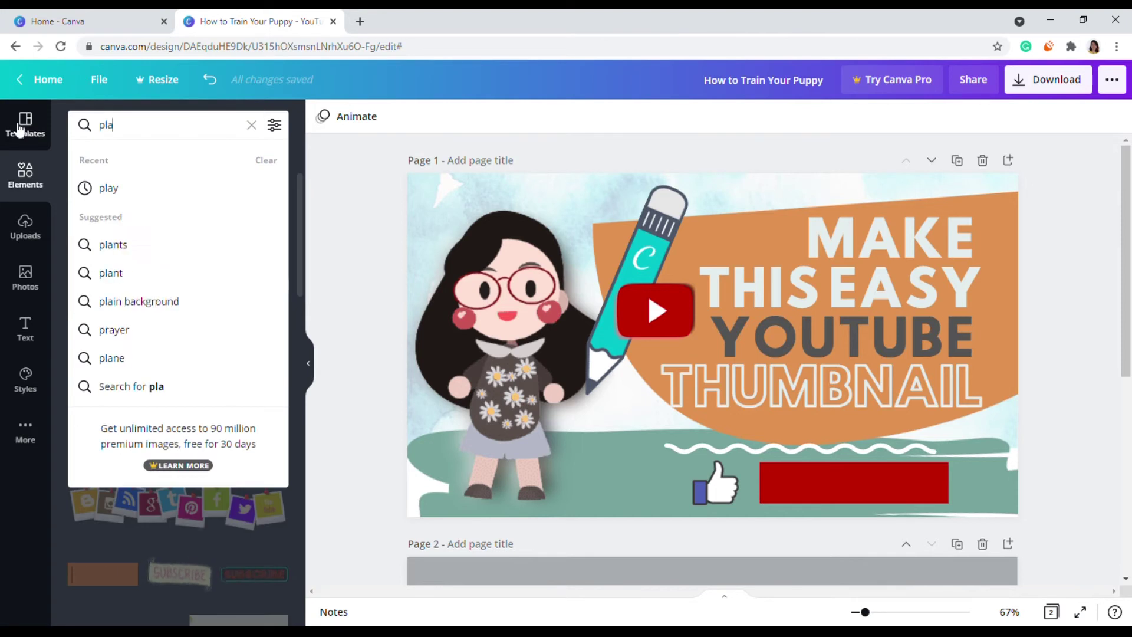
pyautogui.write('y button')
pyautogui.press('Return')
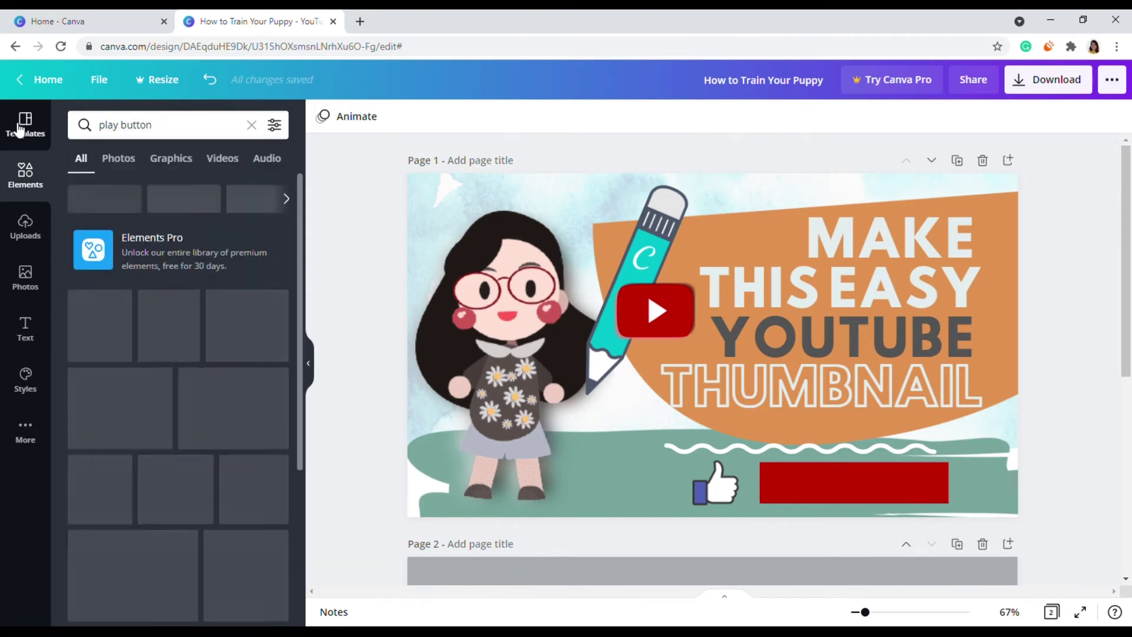
pyautogui.click(253, 285)
pyautogui.click(322, 116)
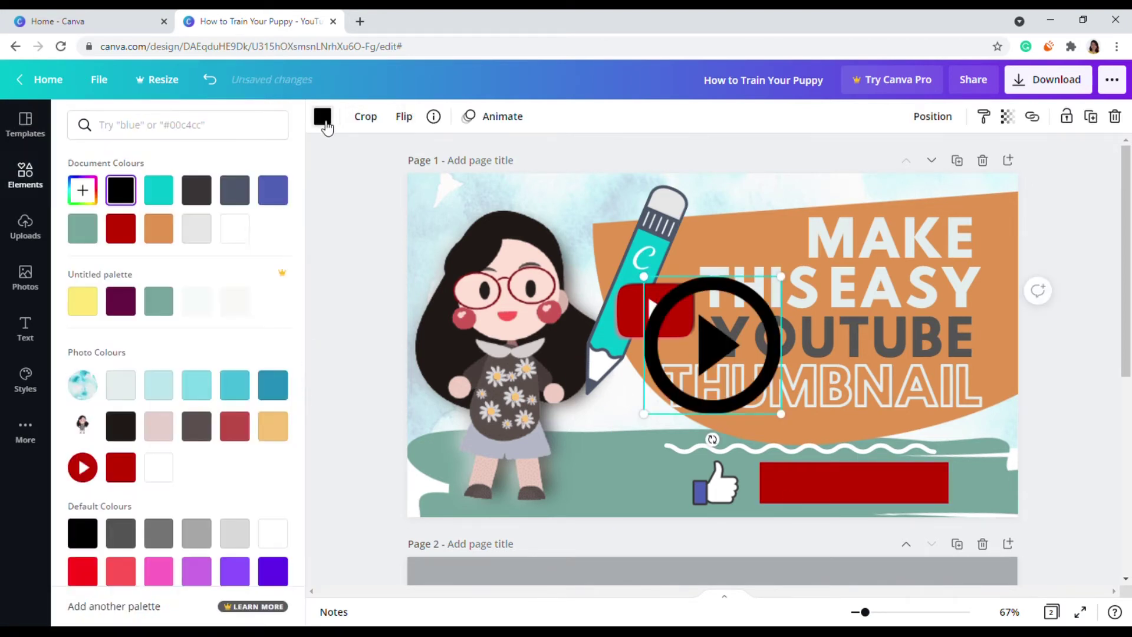
pyautogui.moveTo(714, 345); pyautogui.dragTo(840, 443)
pyautogui.moveTo(902, 368); pyautogui.dragTo(800, 469)
pyautogui.moveTo(783, 487); pyautogui.dragTo(783, 482)
# Add a heading text reading "Subscribe"
pyautogui.click(15, 169)
pyautogui.click(177, 125)
pyautogui.click(25, 329)
pyautogui.click(152, 191)
pyautogui.write('Subscribe')
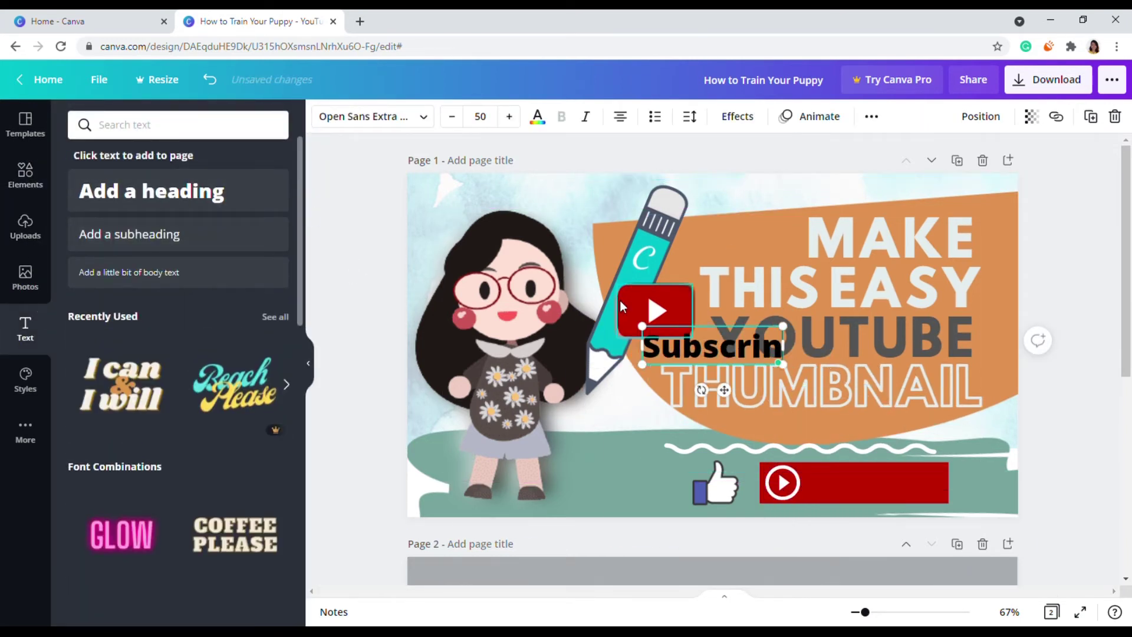
# Colour the Subscribe text white, scale it to size 42 and place it on the red bar beside the play icon
pyautogui.click(371, 117)
pyautogui.click(537, 116)
pyautogui.click(235, 228)
pyautogui.moveTo(724, 390); pyautogui.dragTo(880, 528)
pyautogui.moveTo(784, 464); pyautogui.dragTo(808, 481)
pyautogui.moveTo(887, 525); pyautogui.dragTo(881, 523)
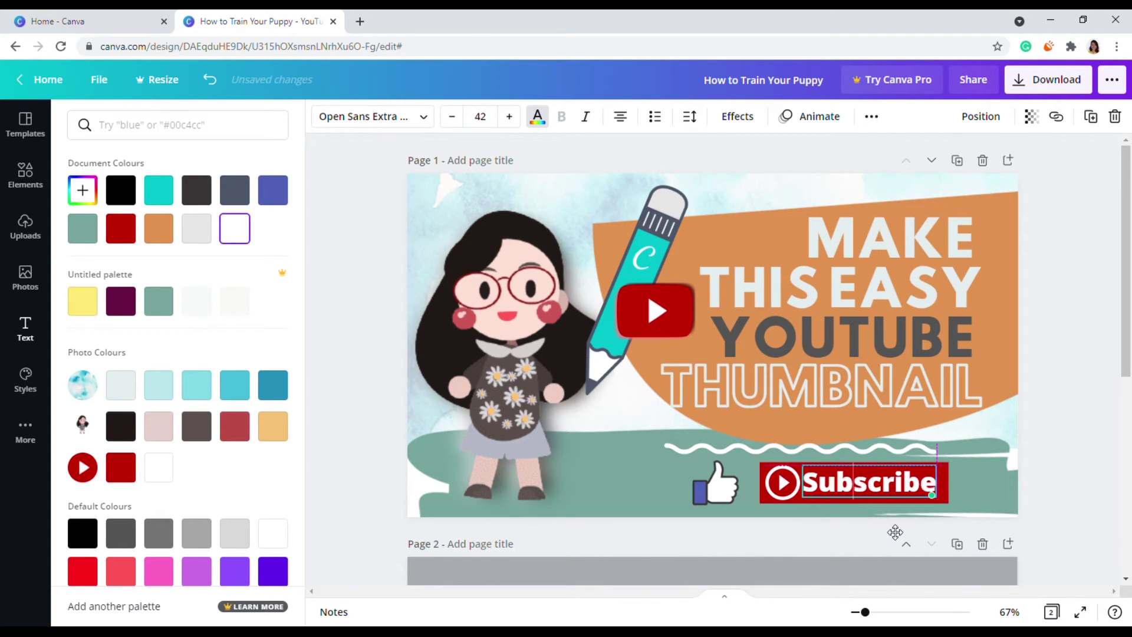
pyautogui.click(861, 524)
# Set the transparency of the Subscribe text to 96
pyautogui.click(867, 483)
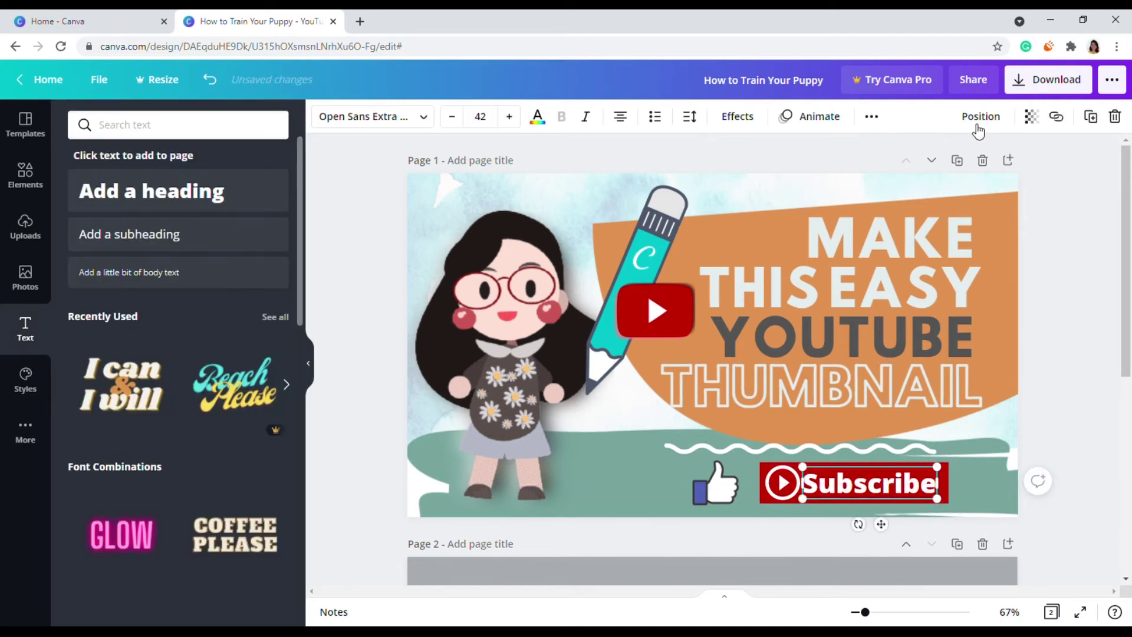
pyautogui.click(1031, 116)
pyautogui.write('96')
pyautogui.press('Return')
pyautogui.click(776, 494)
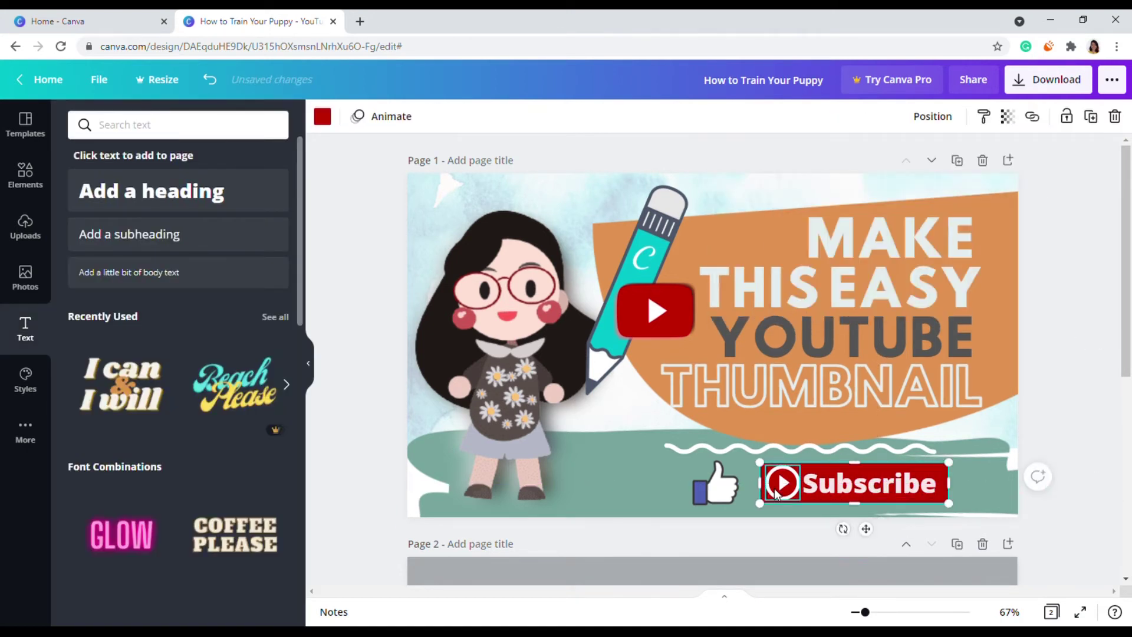
# Search the elements for "click" and add the yellow circle graphic with the pointer arrow
pyautogui.click(165, 122)
pyautogui.write('click')
pyautogui.press('Return')
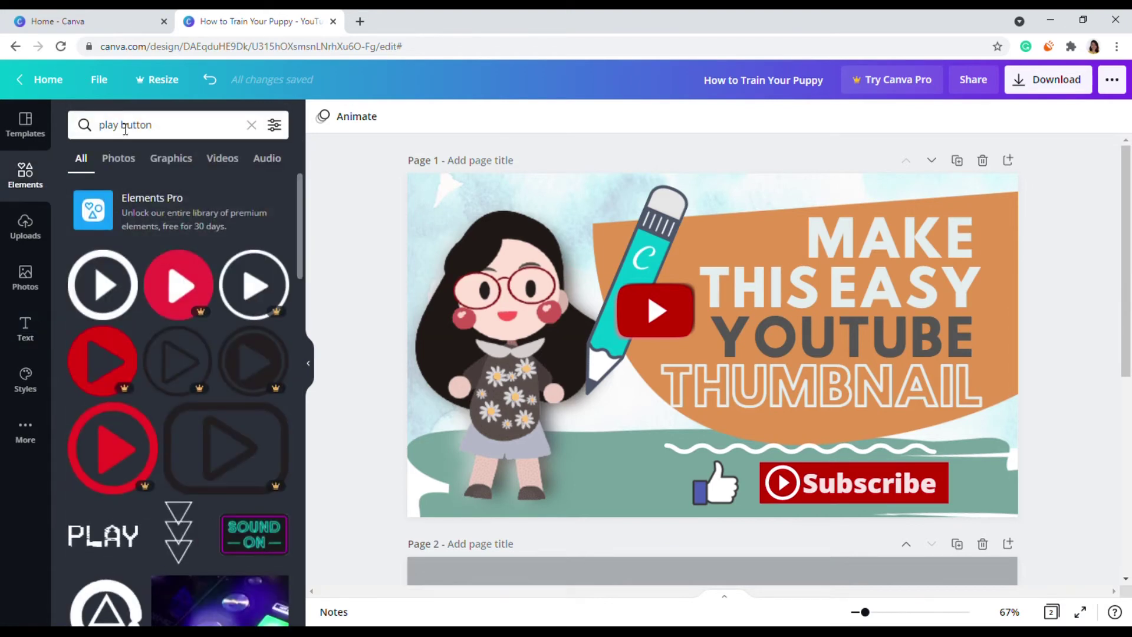
pyautogui.tripleClick(125, 125)
pyautogui.write('click')
pyautogui.press('Return')
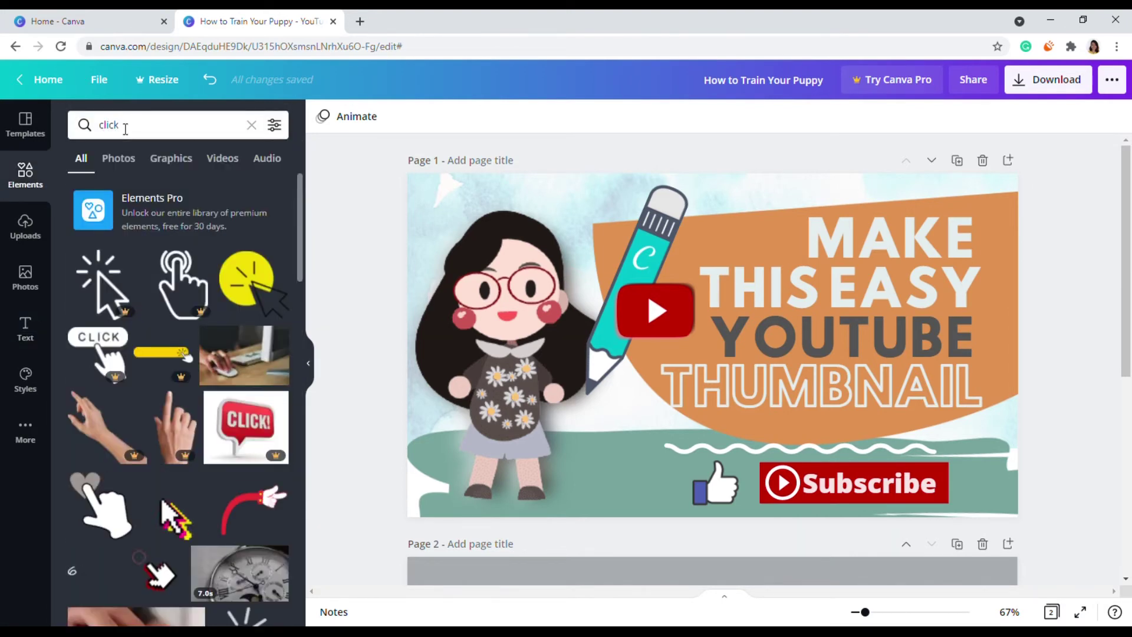
pyautogui.click(247, 283)
# Recolour the click graphic's circle dark red and its pointer arrow white
pyautogui.click(345, 116)
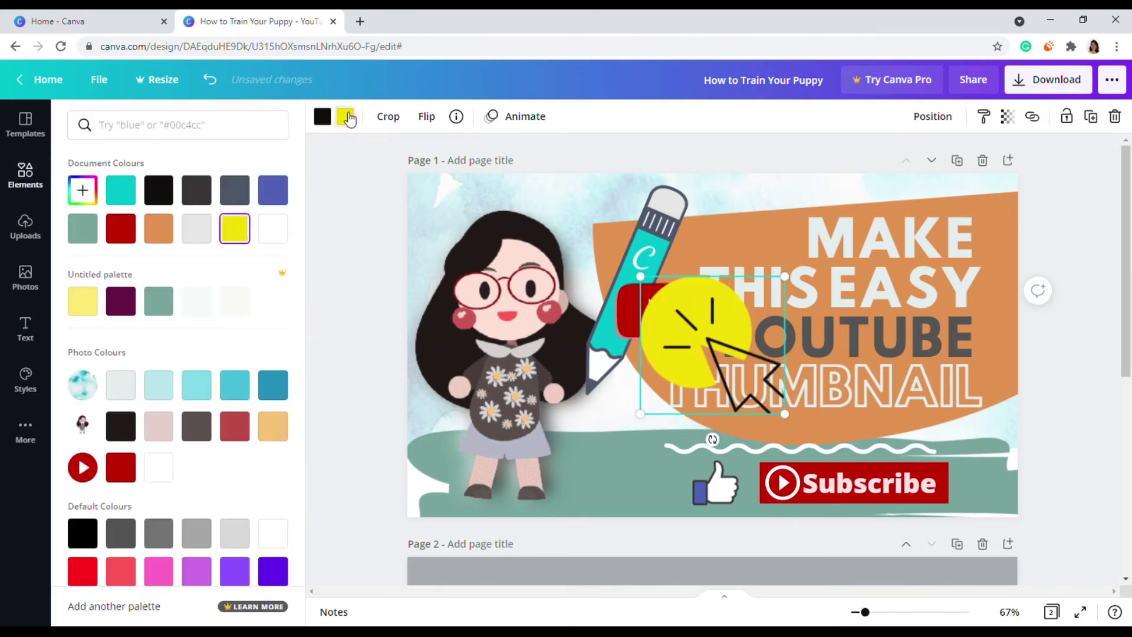
pyautogui.click(128, 234)
pyautogui.click(271, 228)
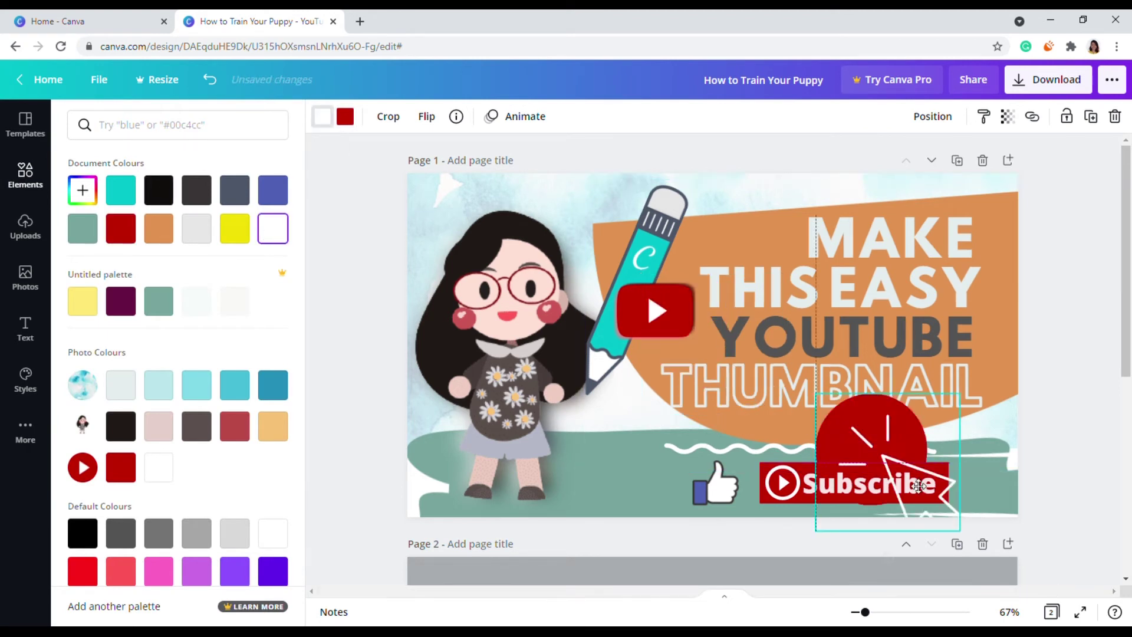